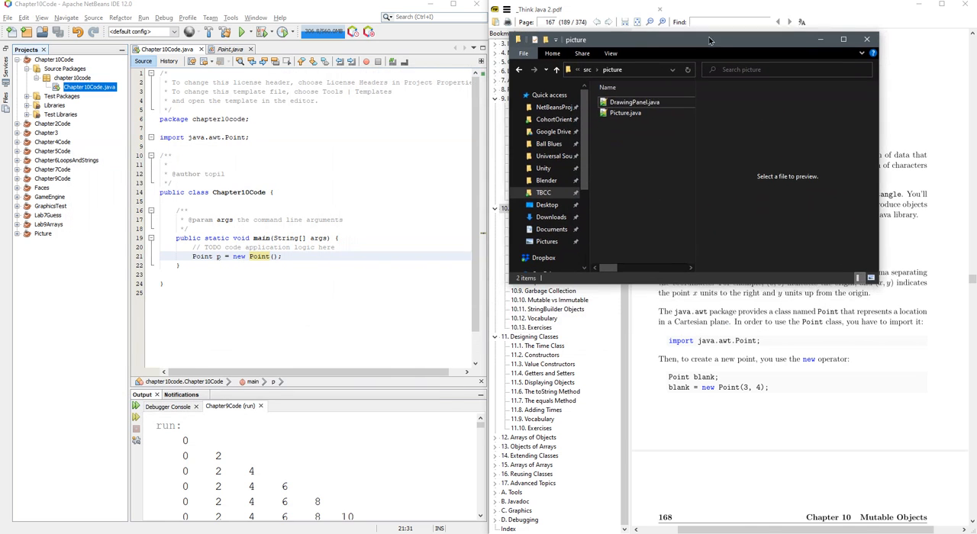
Step: Copy DrawingPanel.java into the chapter10code package and select the package declaration to copy
drag(642, 103, 73, 79)
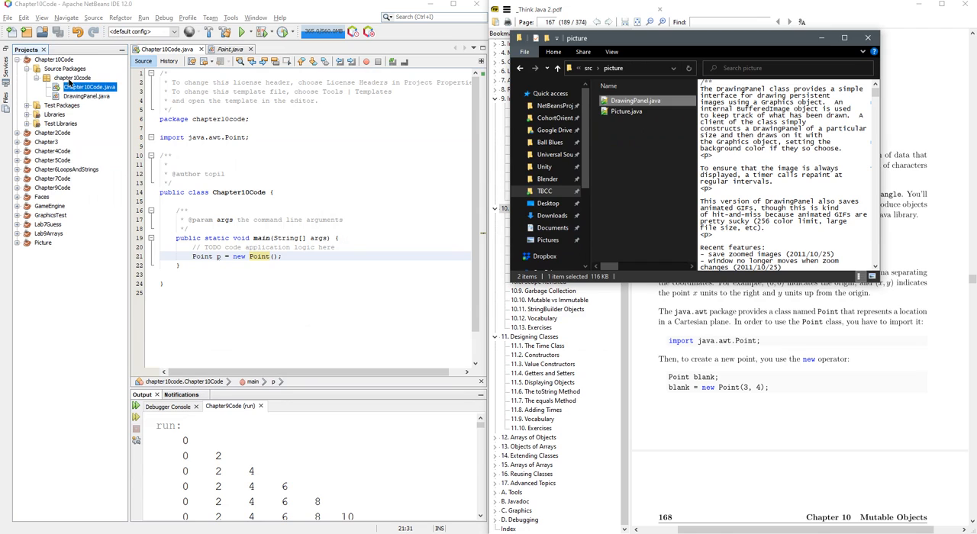
click(71, 79)
click(76, 97)
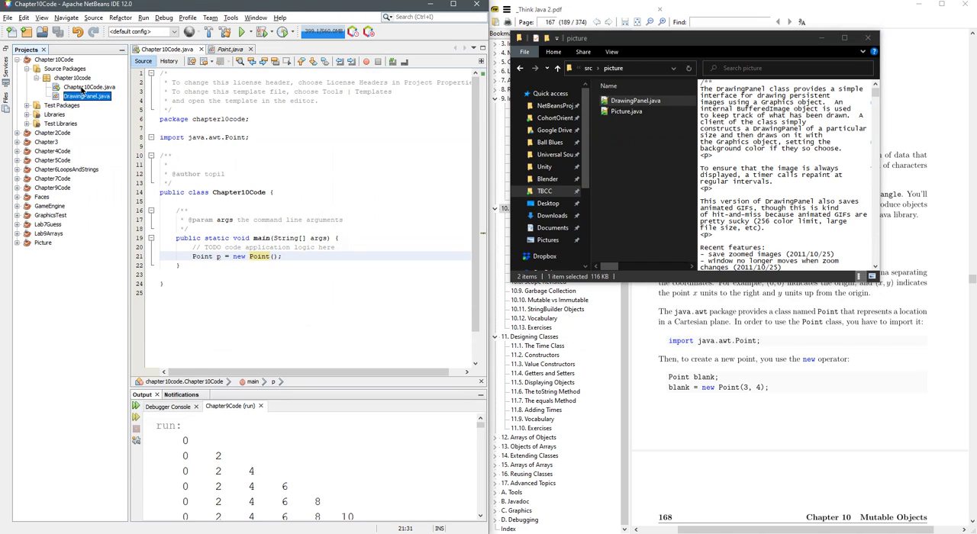
drag(252, 119, 158, 119)
key(ctrl+c)
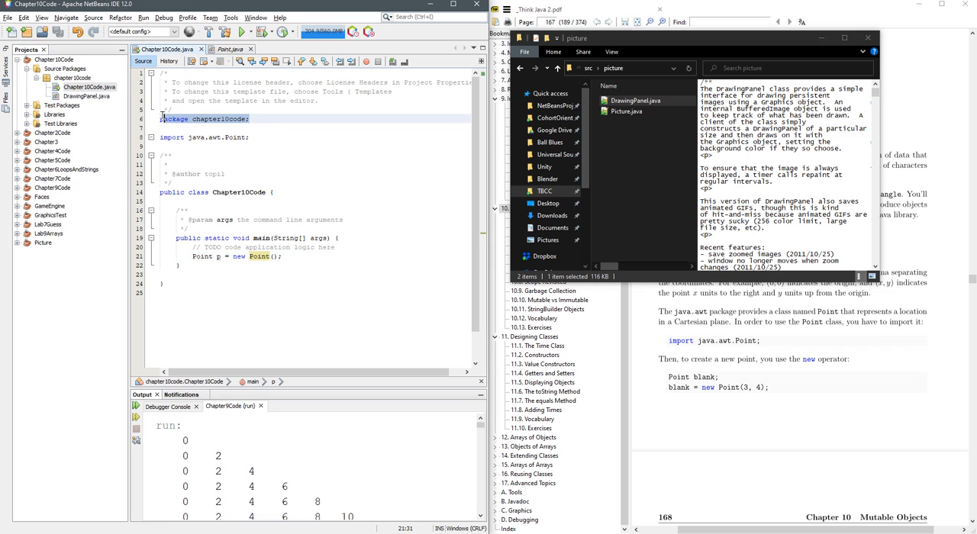
Step: Change DrawingPanel.java's package line from picture to chapter10code, removing the duplicated keyword
double_click(85, 96)
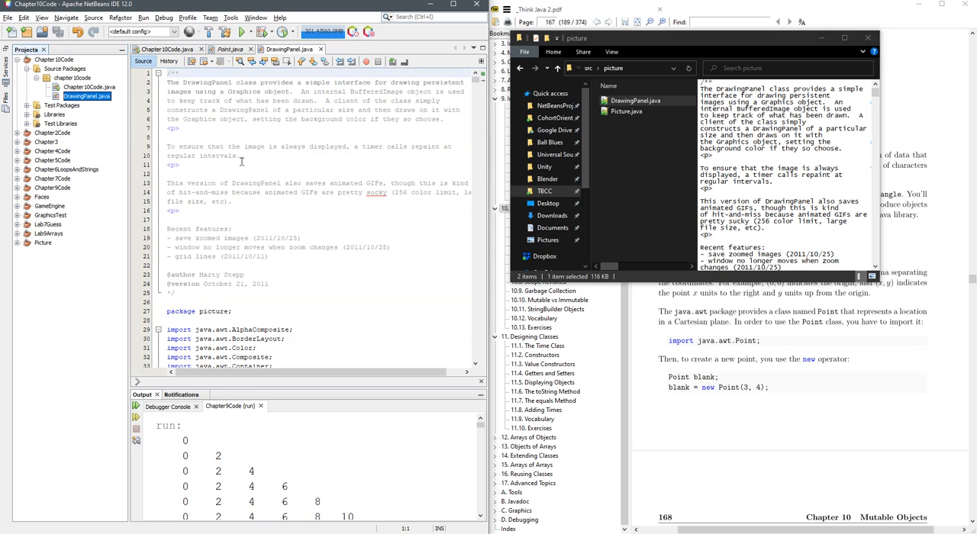
click(232, 312)
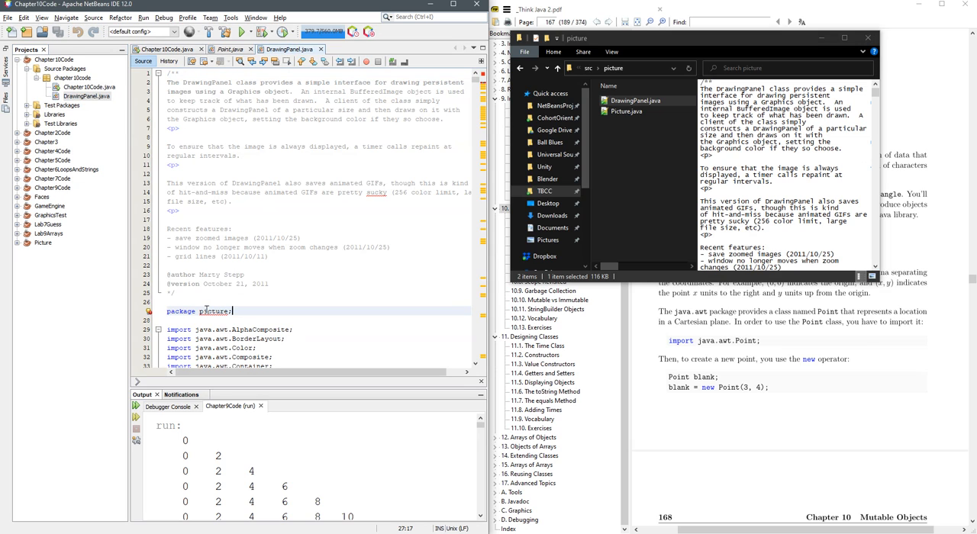
mouse_move(215, 312)
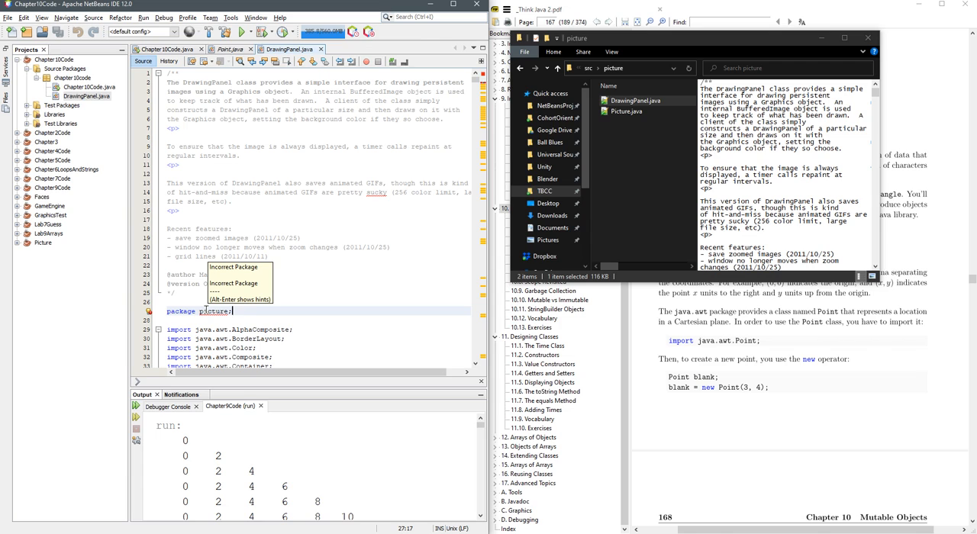
double_click(204, 313)
key(ctrl+v)
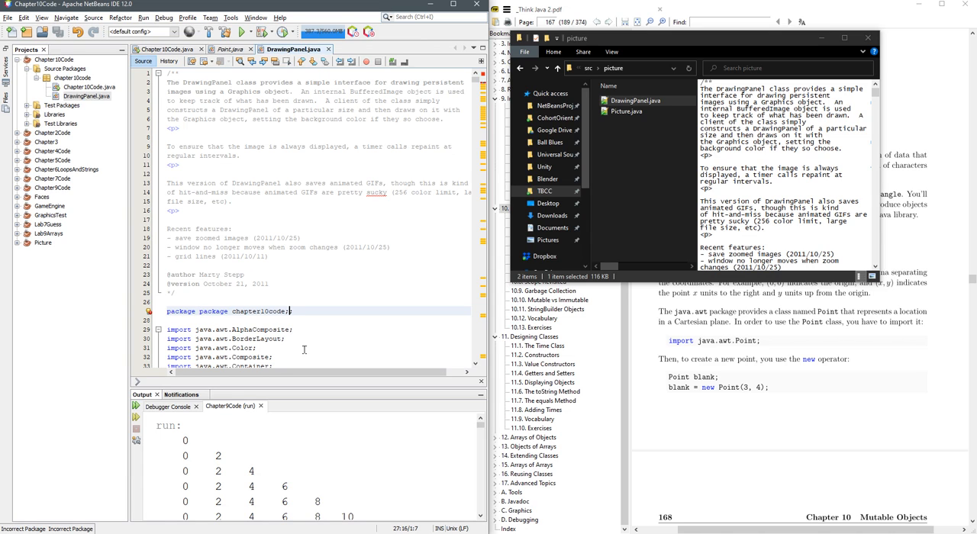
click(250, 308)
key(Home)
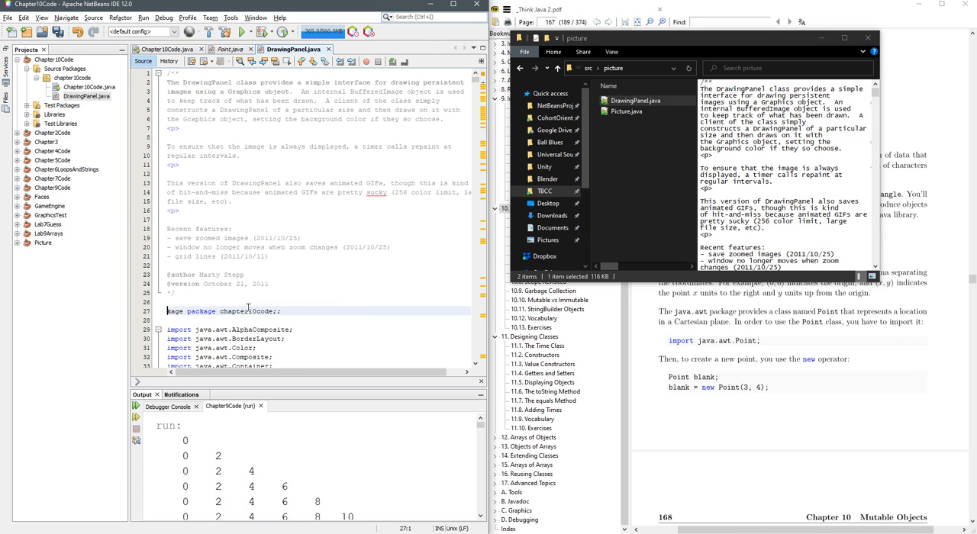
key(Delete)
key(Delete)
key(Delete)
key(Delete)
key(Delete)
key(End)
Step: Switch back to Chapter10Code.java, then close DrawingPanel.java saving its changes
click(85, 87)
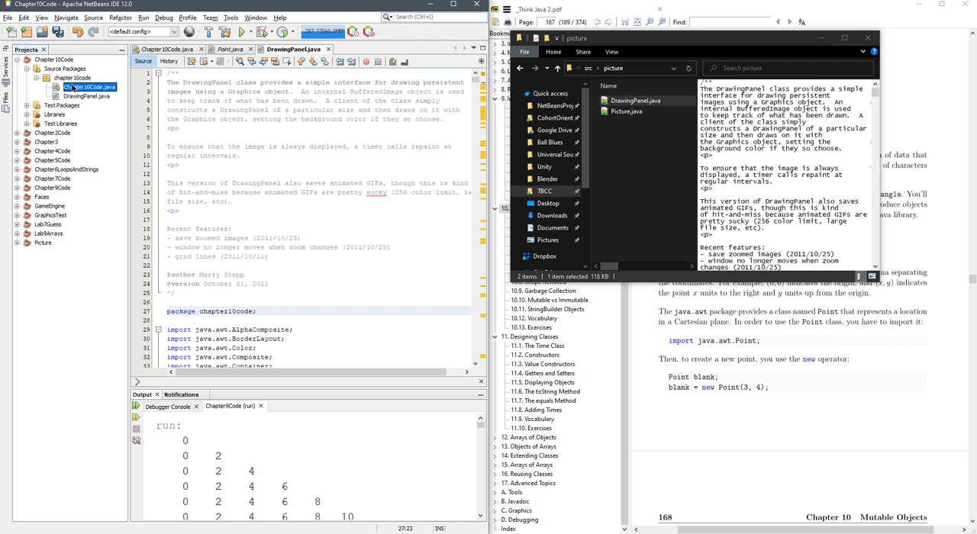
double_click(89, 87)
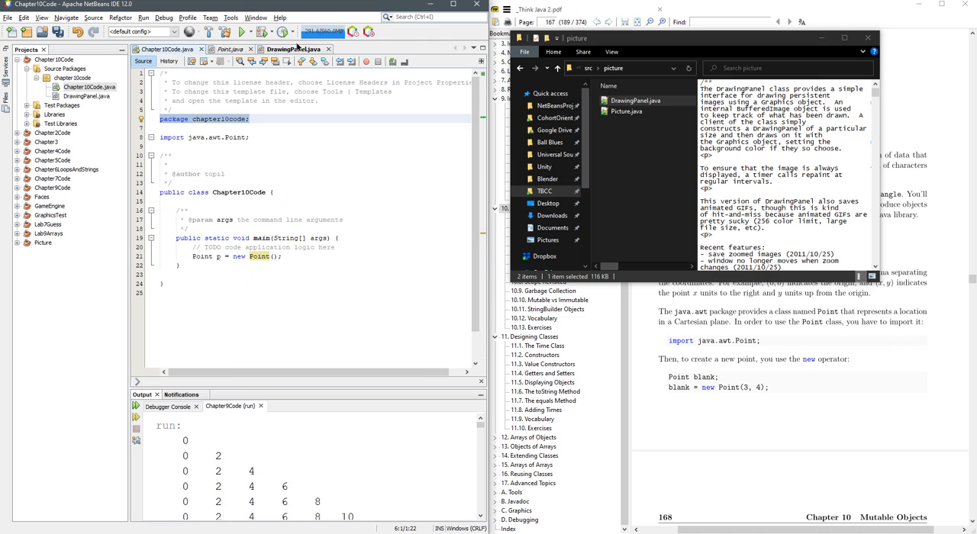
click(327, 49)
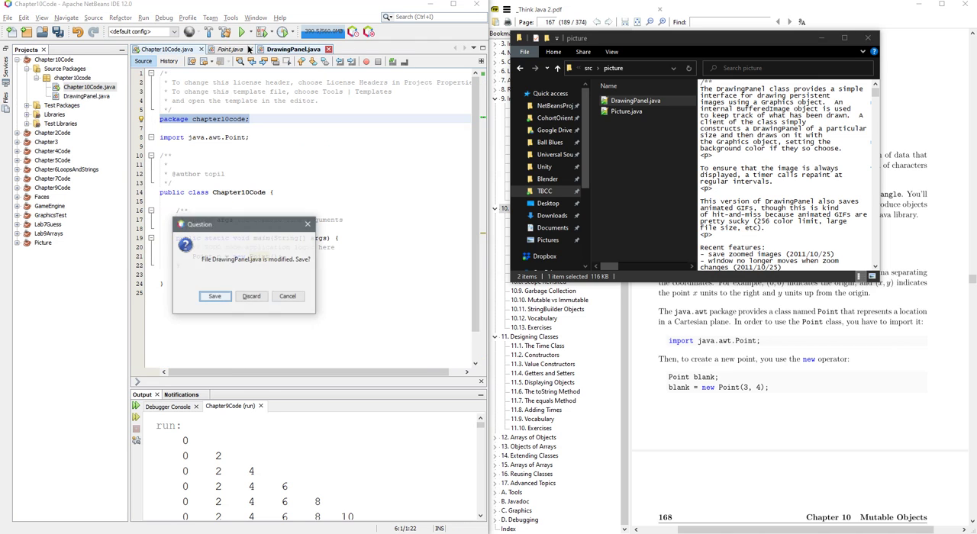
click(213, 297)
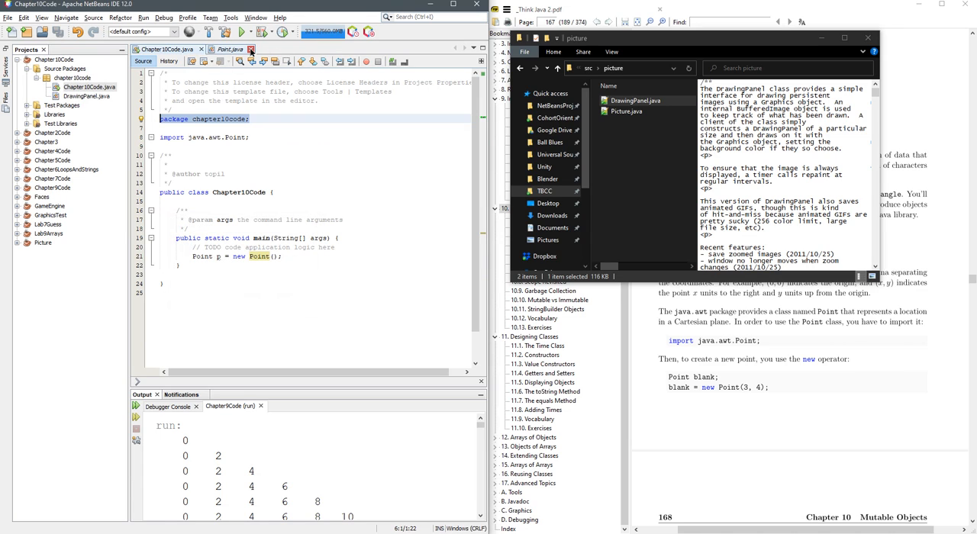
Step: Review the java.awt.Point import and Point p line, then bring the Think Java book forward
click(232, 137)
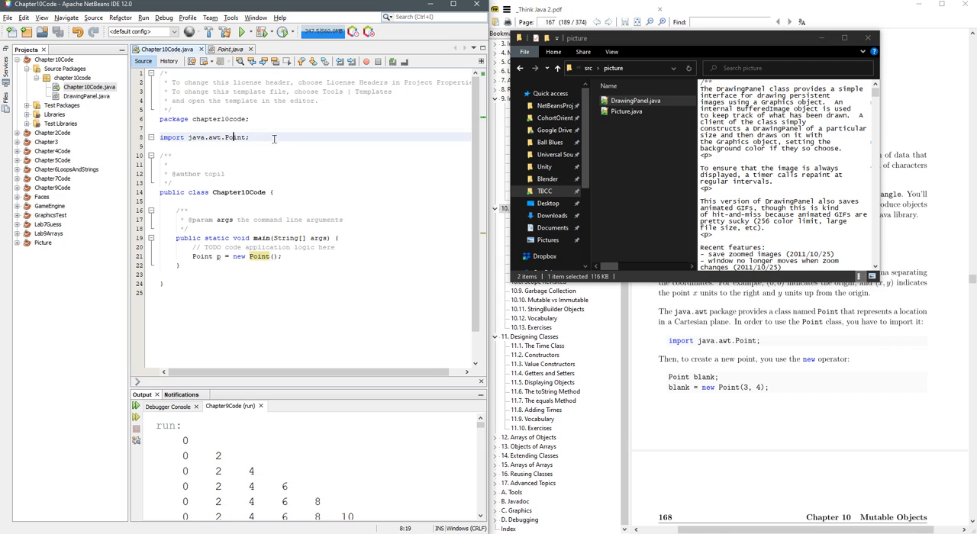
click(270, 118)
click(273, 136)
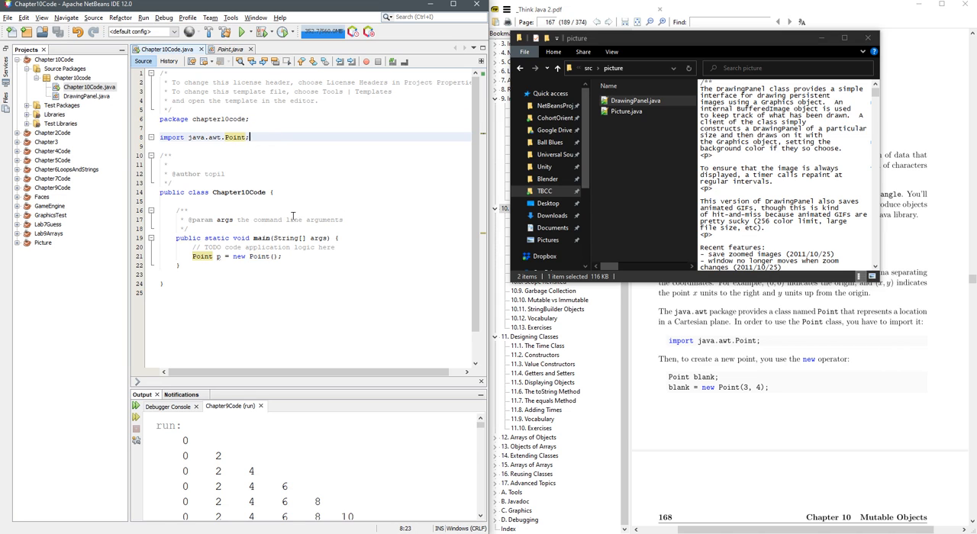
click(357, 256)
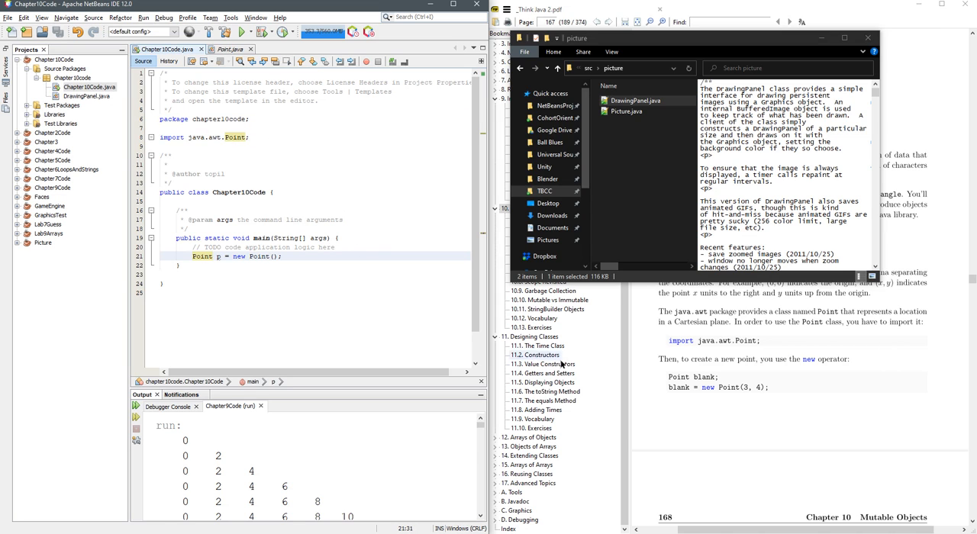
click(706, 339)
scroll(706, 336, down, 3)
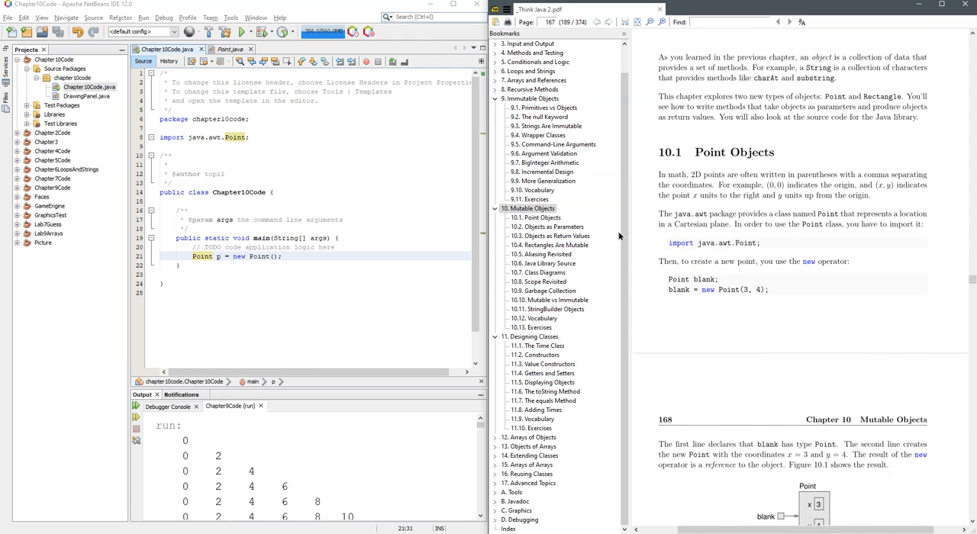
scroll(618, 237, down, 1)
scroll(679, 221, down, 1)
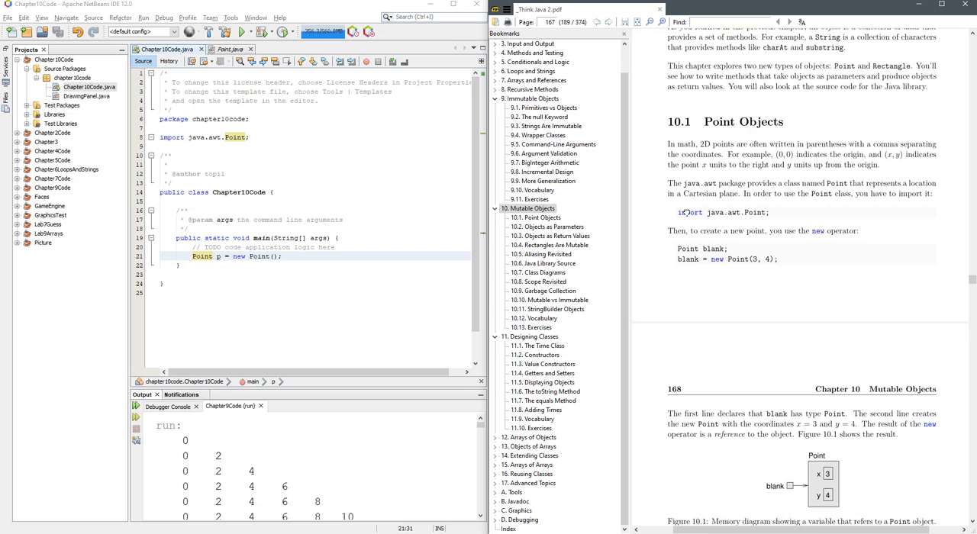
scroll(685, 212, down, 1)
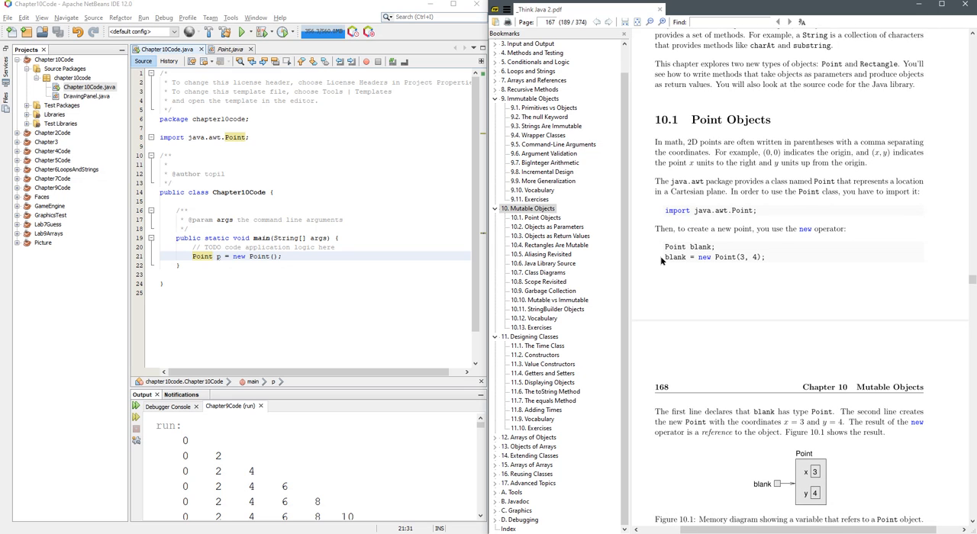
Step: Add System.out.println(p) after the Point declaration and run, showing java.awt.Point[x=0,y=0]
click(297, 257)
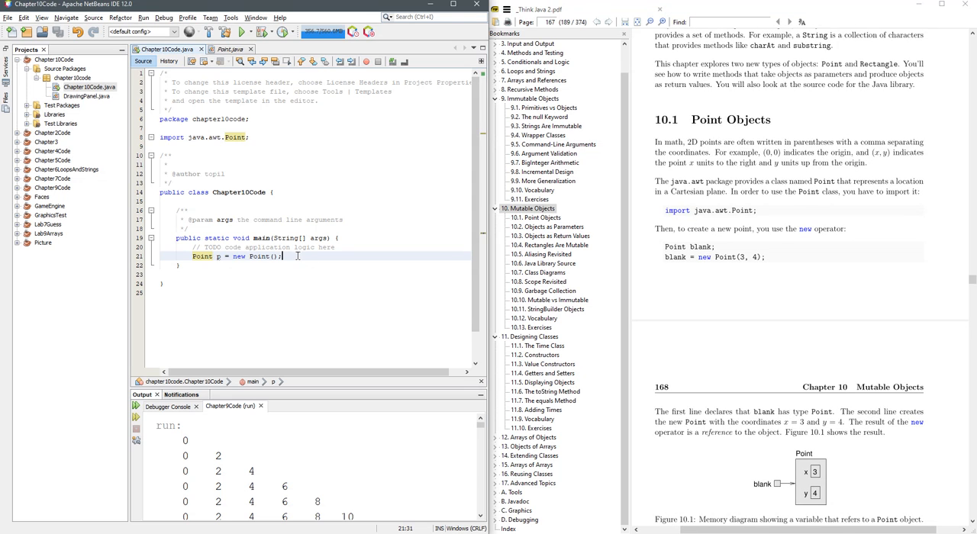
key(Return)
text(sout)
key(Tab)
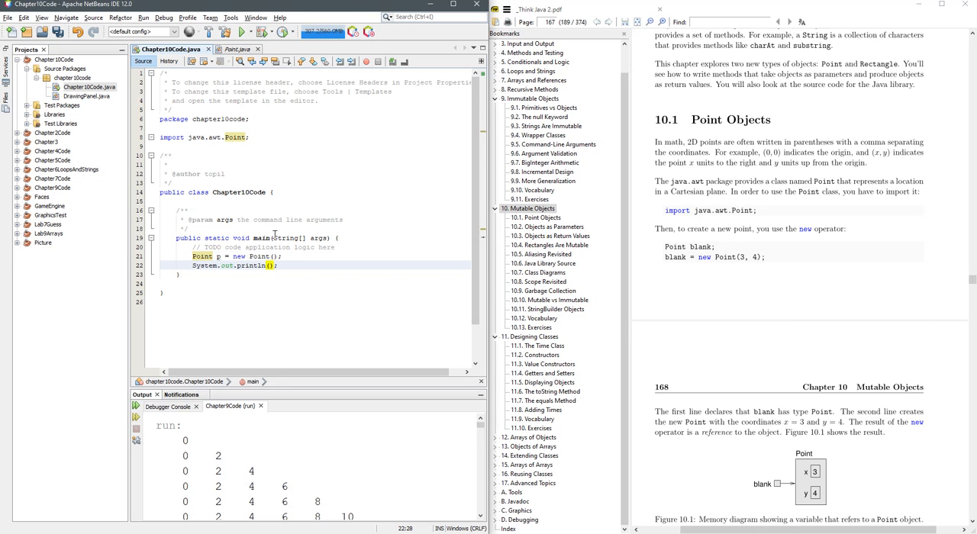
text(p)
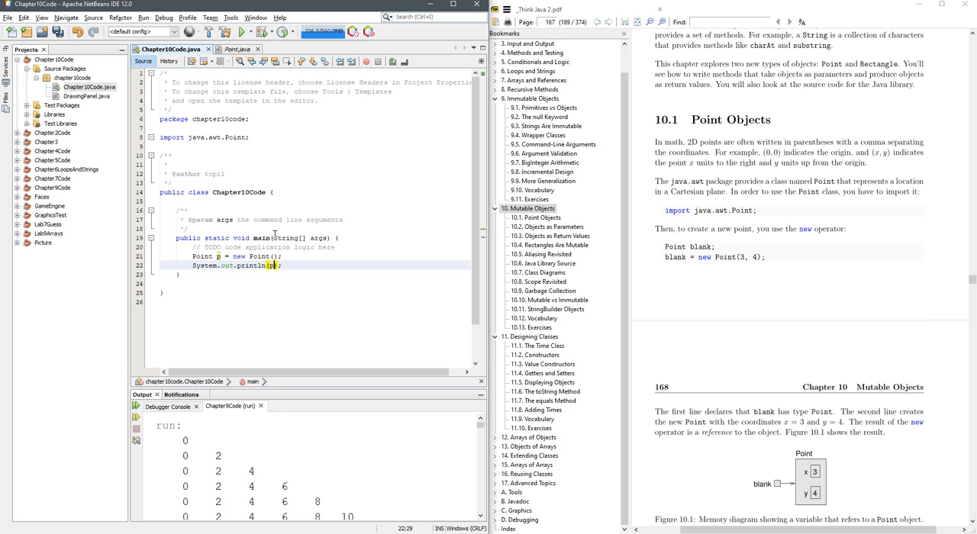
key(shift+F6)
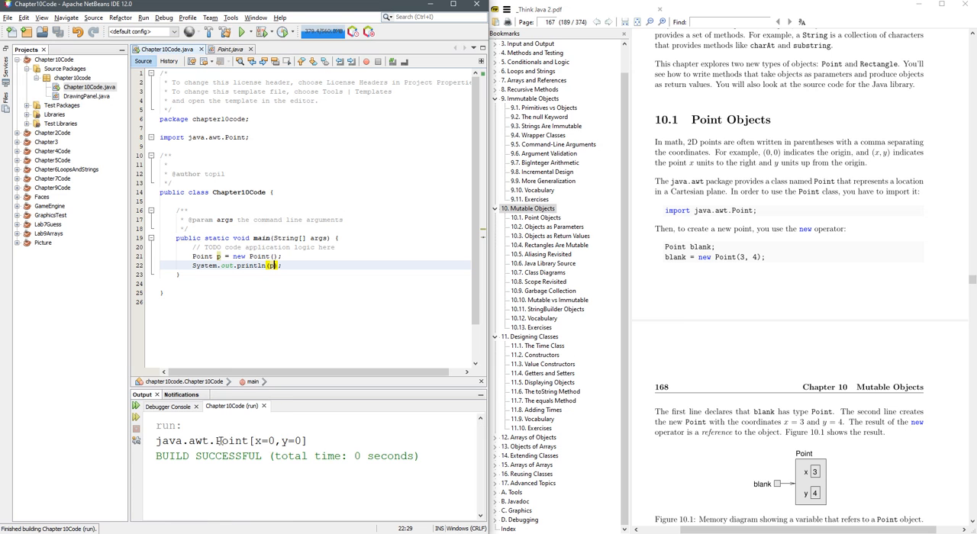
drag(156, 441, 315, 442)
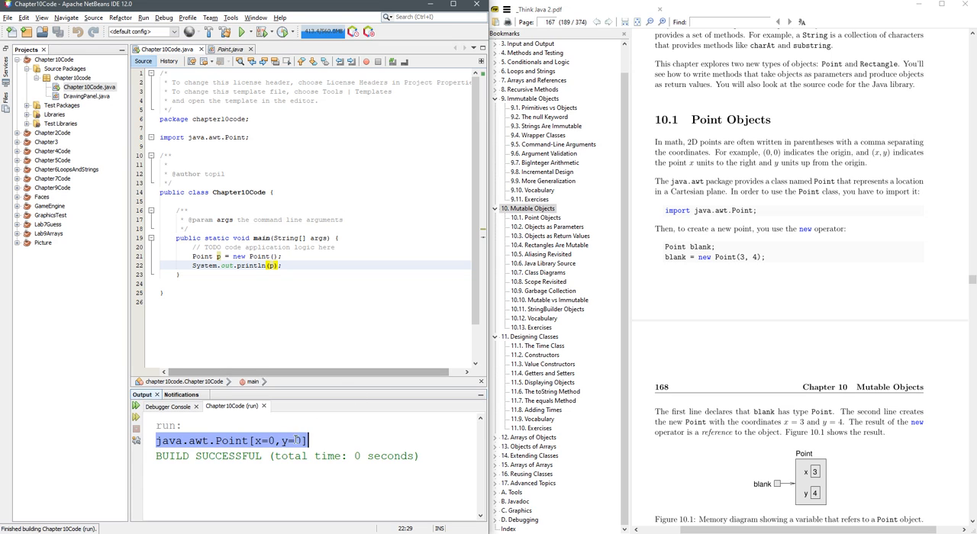
click(291, 266)
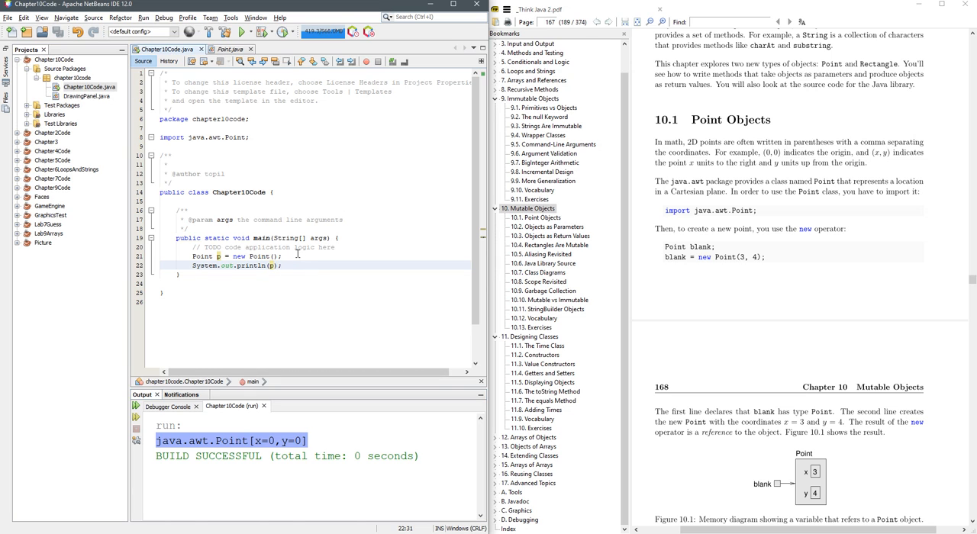
Step: Create the point as new Point(30,40) and re-run, printing java.awt.Point[x=30,y=40]
click(297, 255)
key(Left)
key(Left)
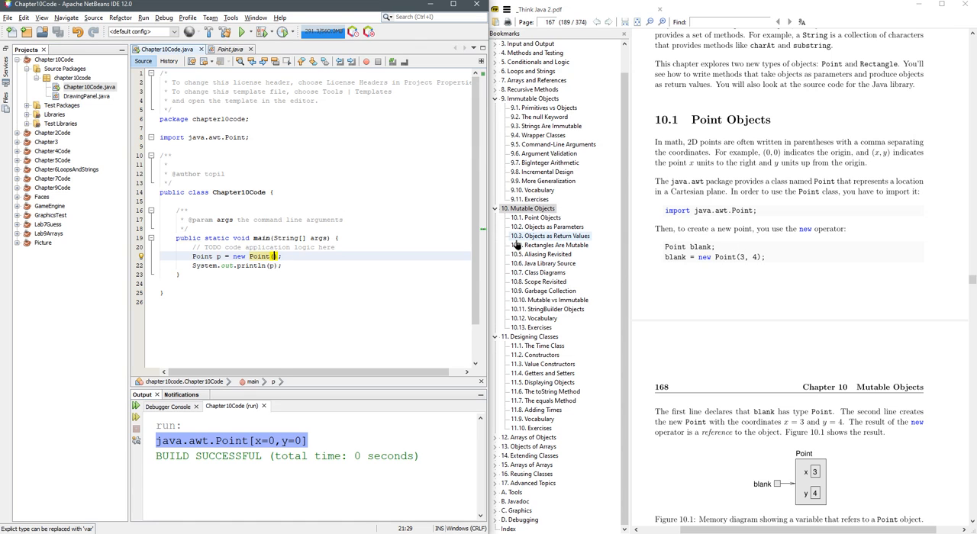
text(30,40)
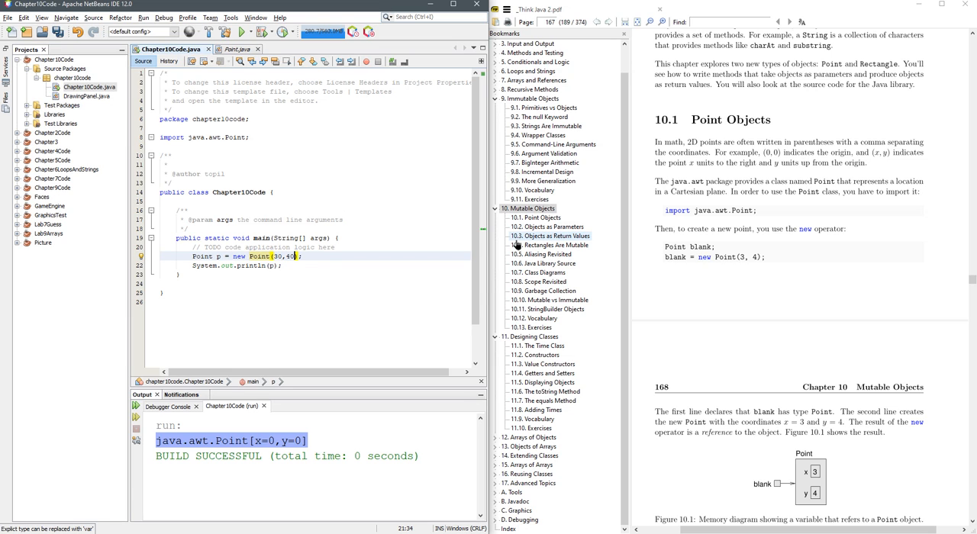
click(311, 268)
key(F6)
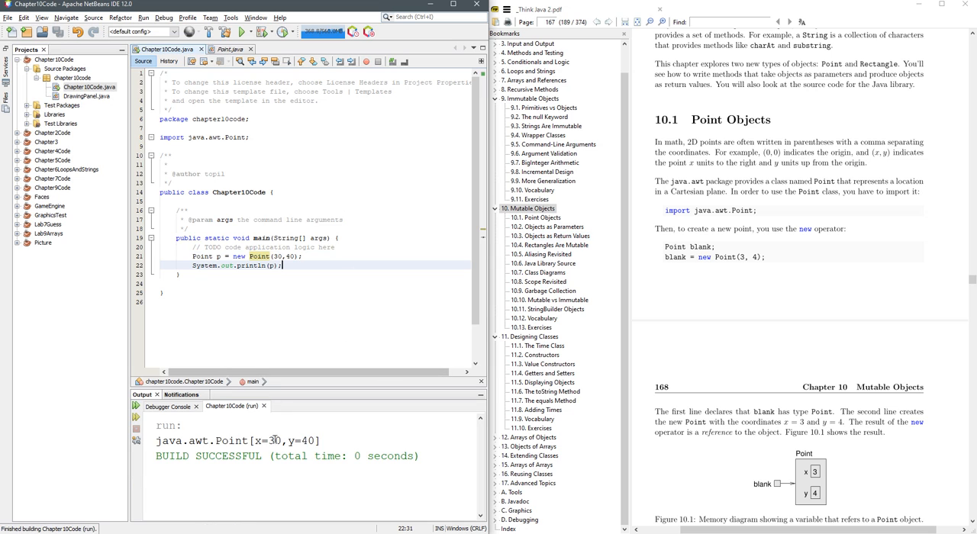
scroll(886, 360, down, 4)
scroll(887, 359, down, 1)
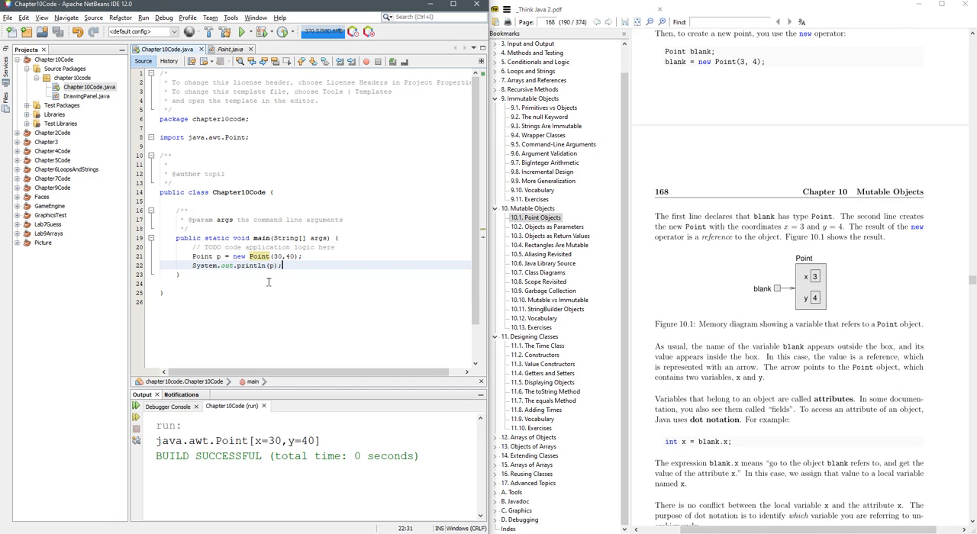
drag(250, 256, 300, 256)
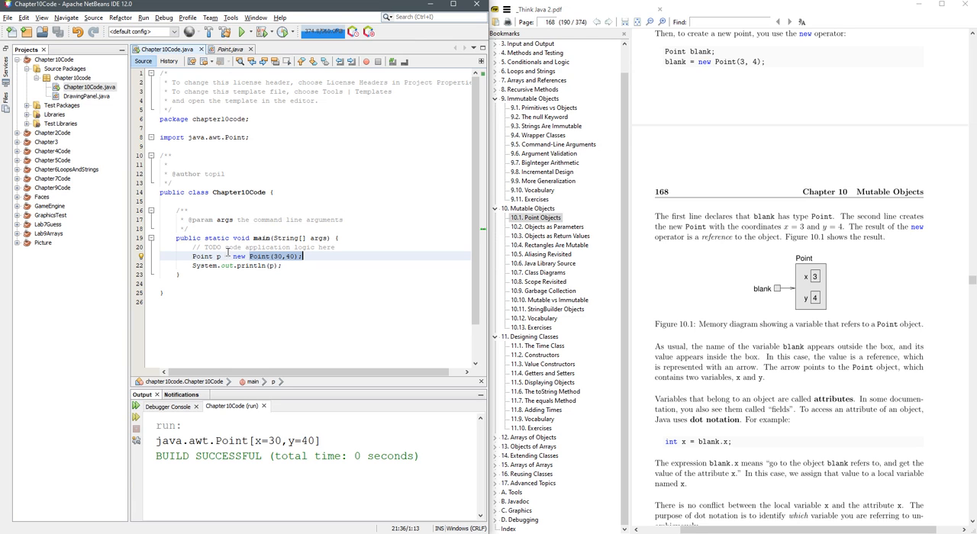
drag(219, 256, 192, 257)
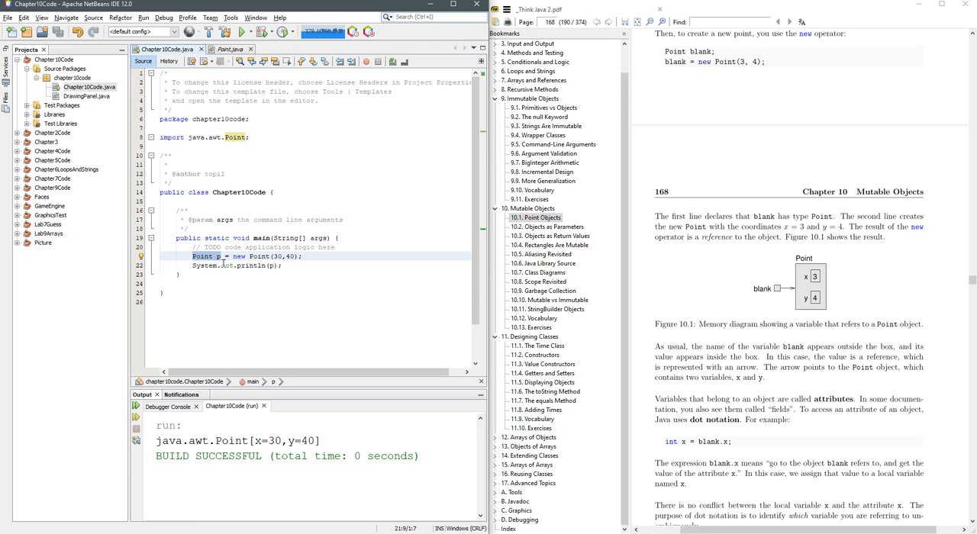
scroll(718, 294, down, 4)
scroll(721, 290, down, 4)
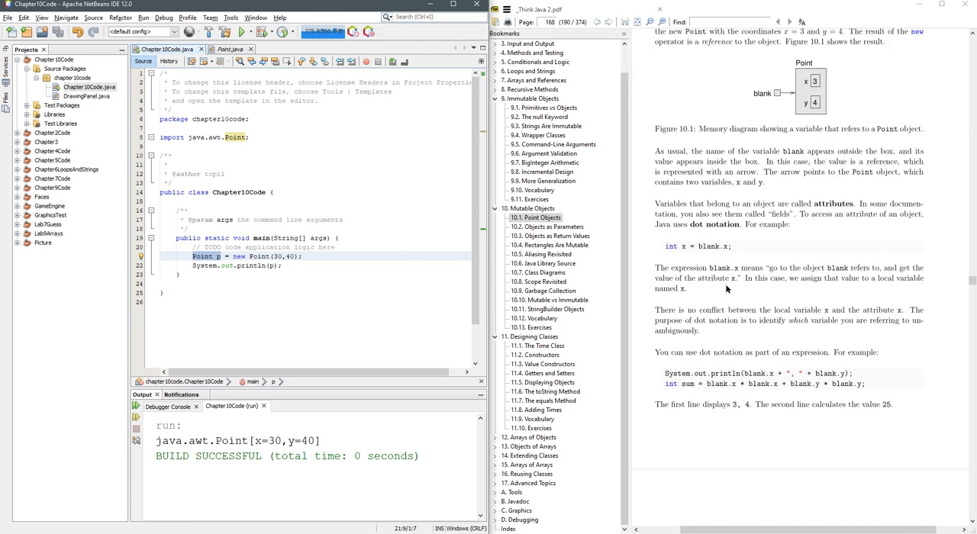
scroll(726, 288, down, 1)
Step: Add p.x = 100; after the Point creation and run, printing java.awt.Point[x=100,y=40]
click(312, 257)
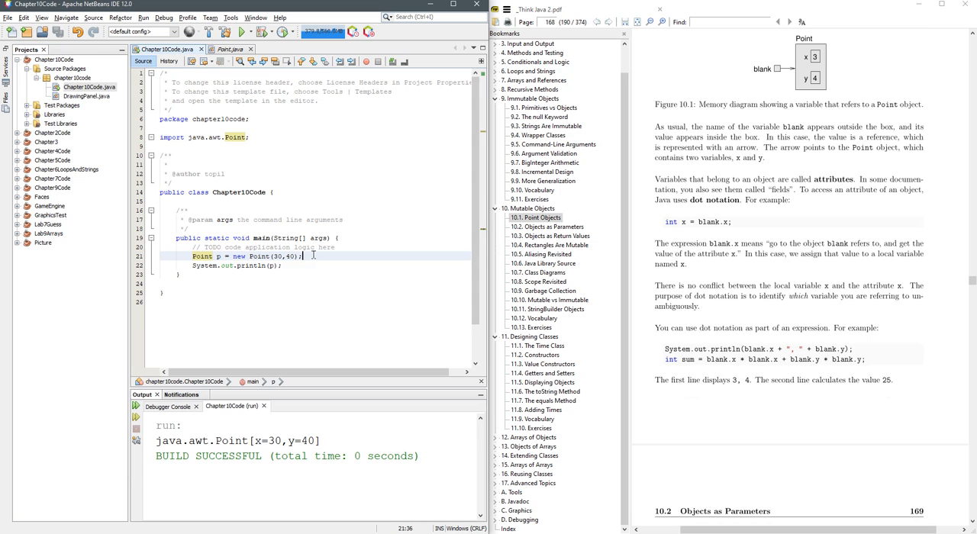
key(Return)
text(p.x)
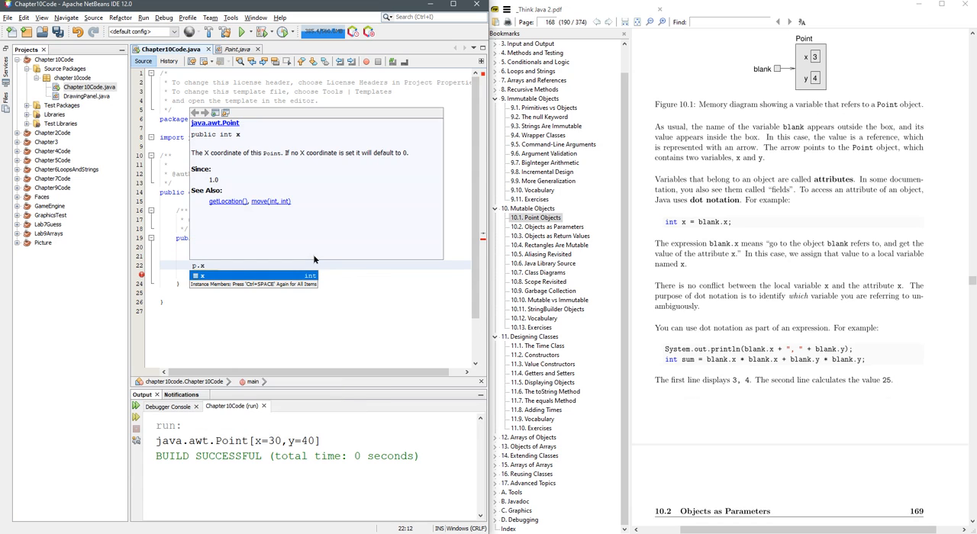
text( = 100;)
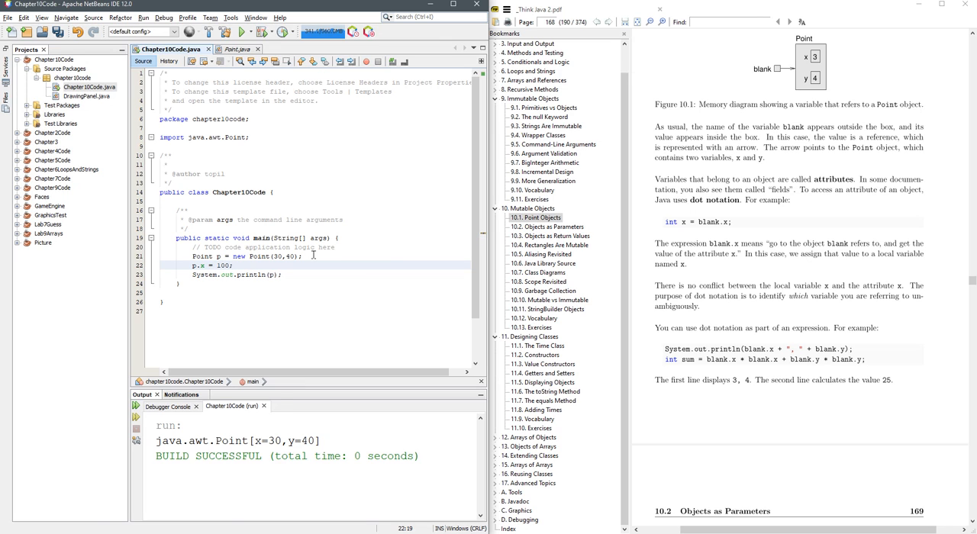
key(F6)
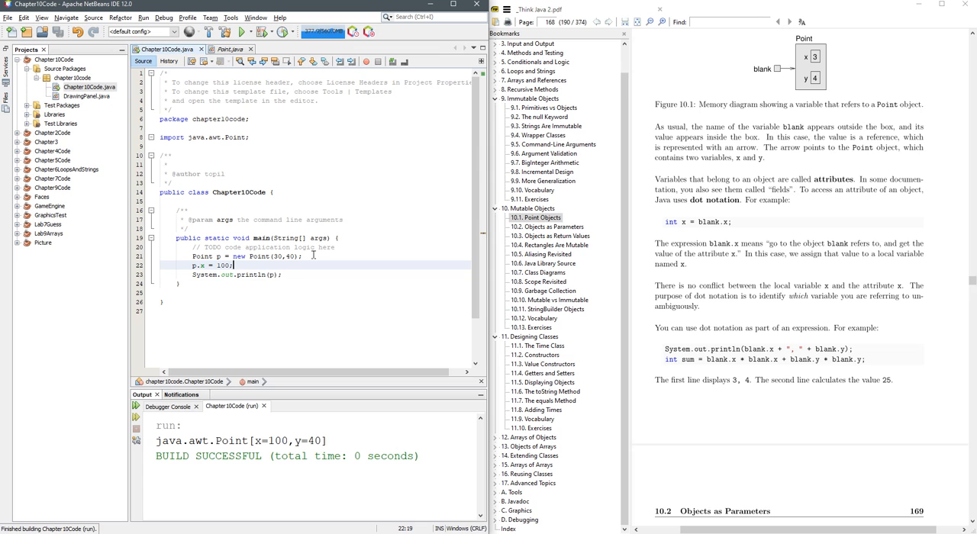
drag(268, 440, 281, 456)
click(281, 456)
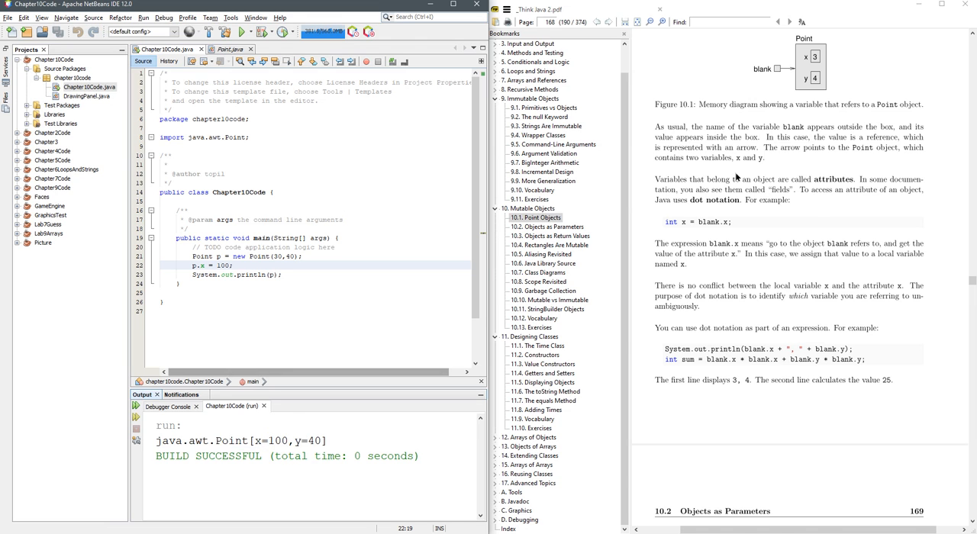
scroll(735, 172, down, 1)
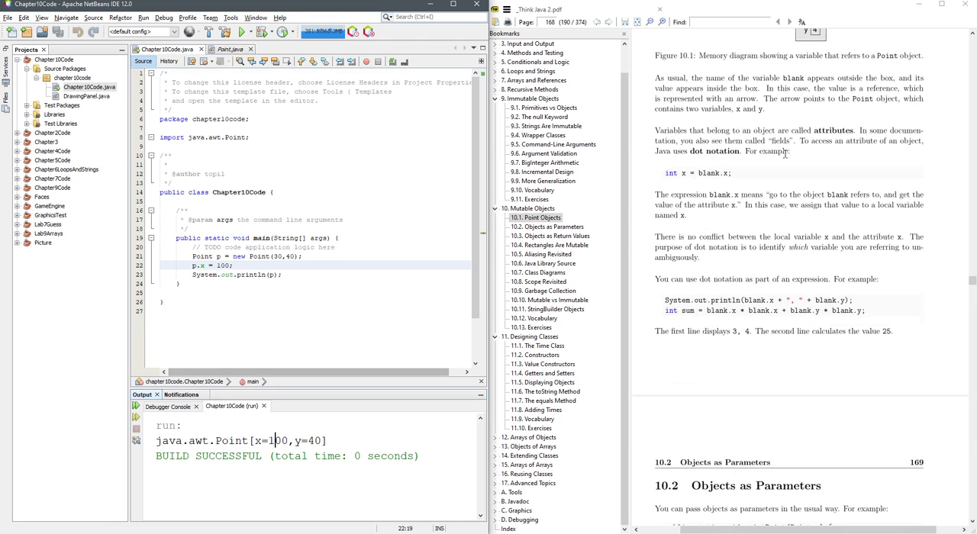
click(272, 265)
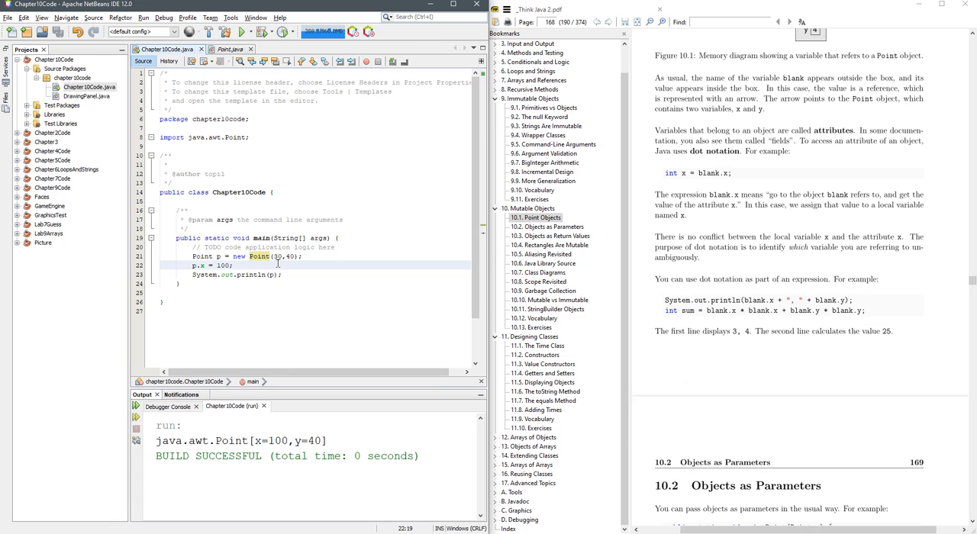
click(355, 276)
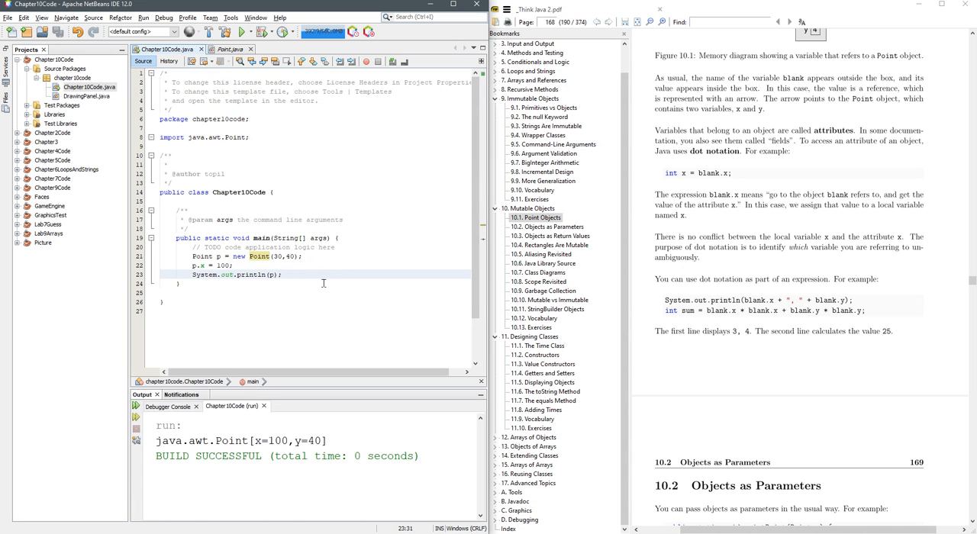
Step: Replace the TODO comment with DrawingPanel panel = new DrawingPanel(500,500); fixing the class-name spelling
click(358, 249)
key(Home)
key(shift+End)
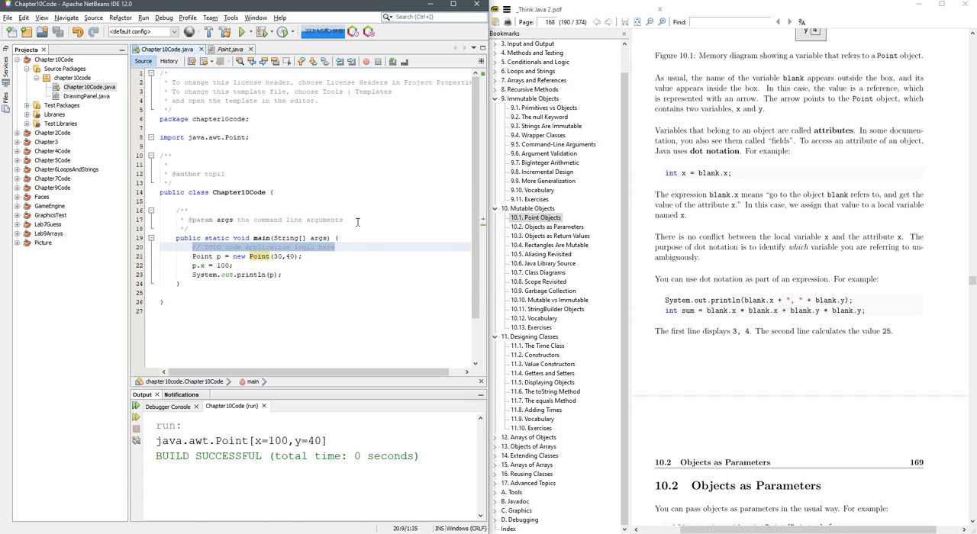
key(Return)
key(Return)
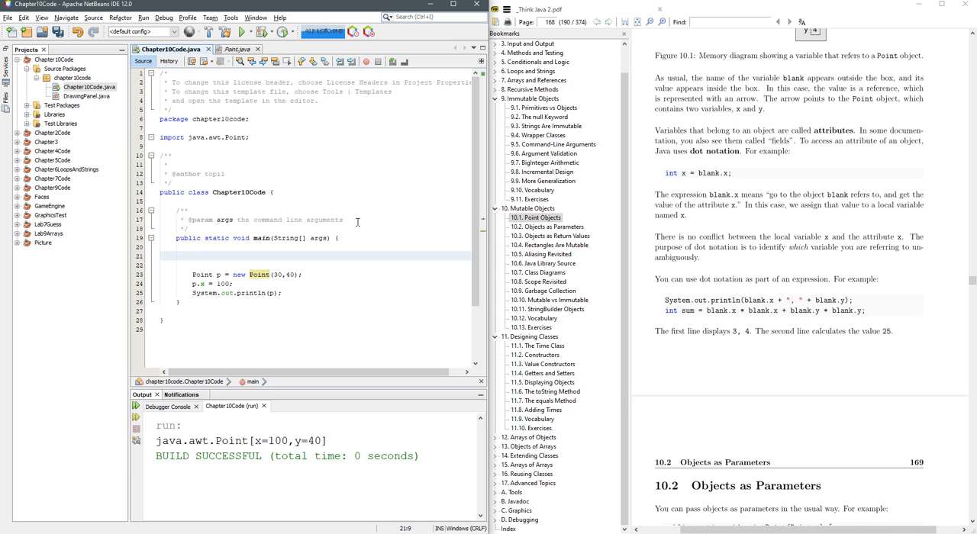
text(Pra)
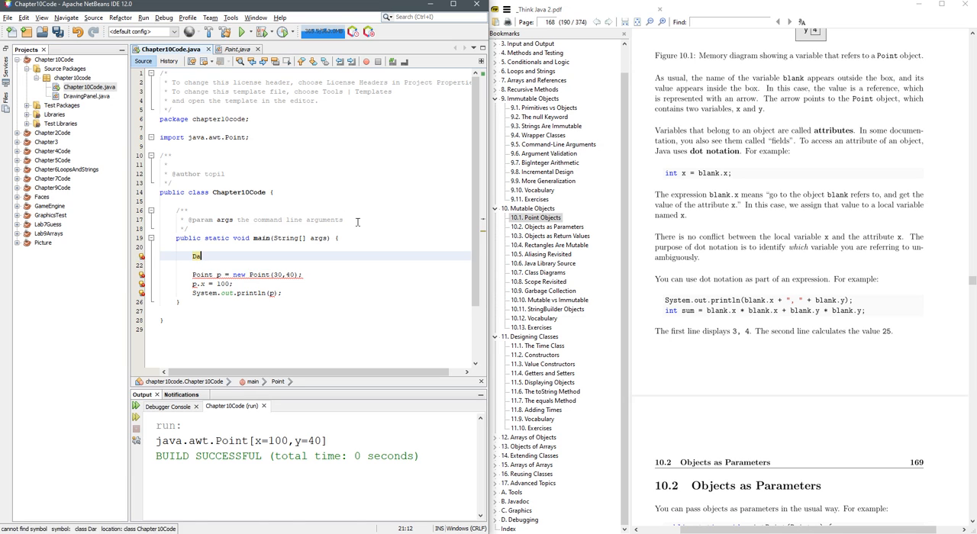
text(wingPAn)
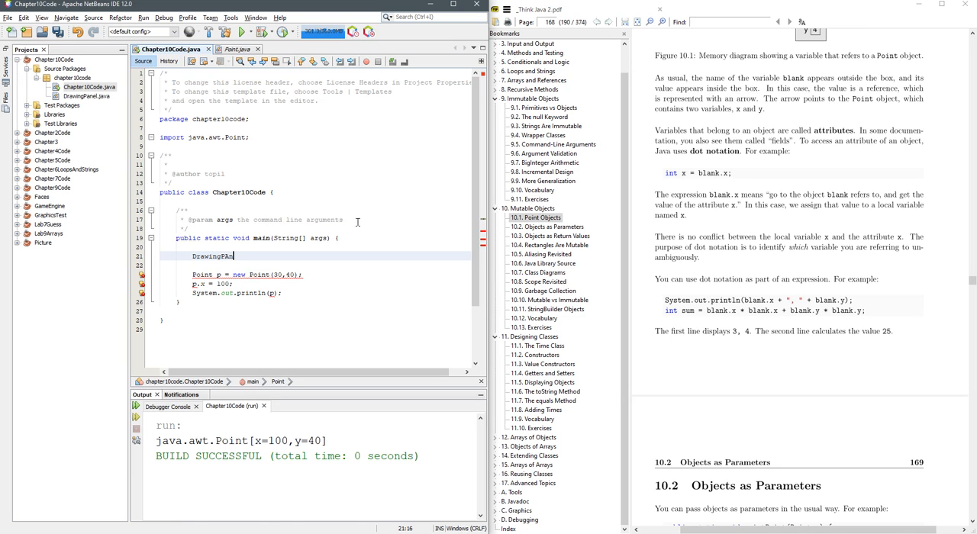
text(el panel)
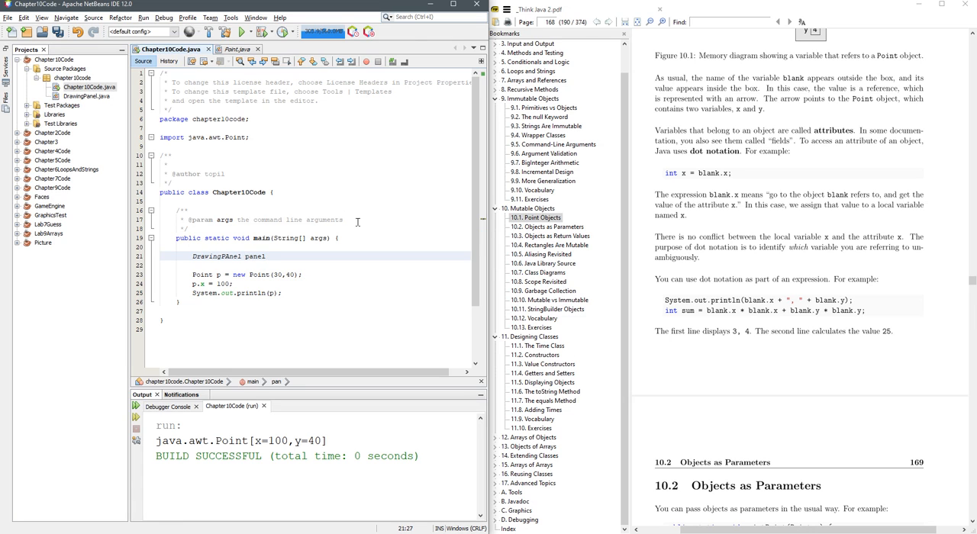
text( =)
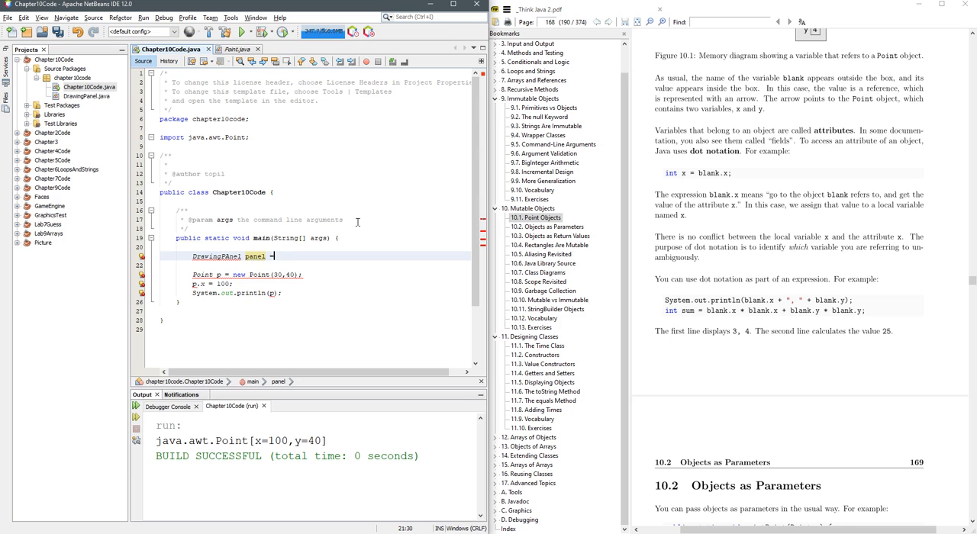
key(ctrl+Left)
key(ctrl+Left)
key(Right)
key(Right)
key(Right)
key(BackSpace)
text(a)
text(nel)
text( = new Dr)
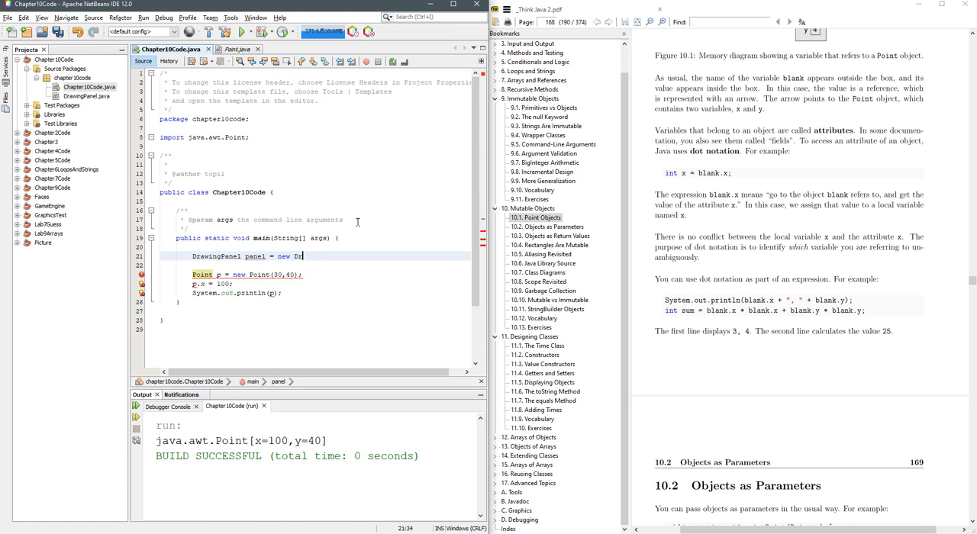
text(awingPan)
text(el()
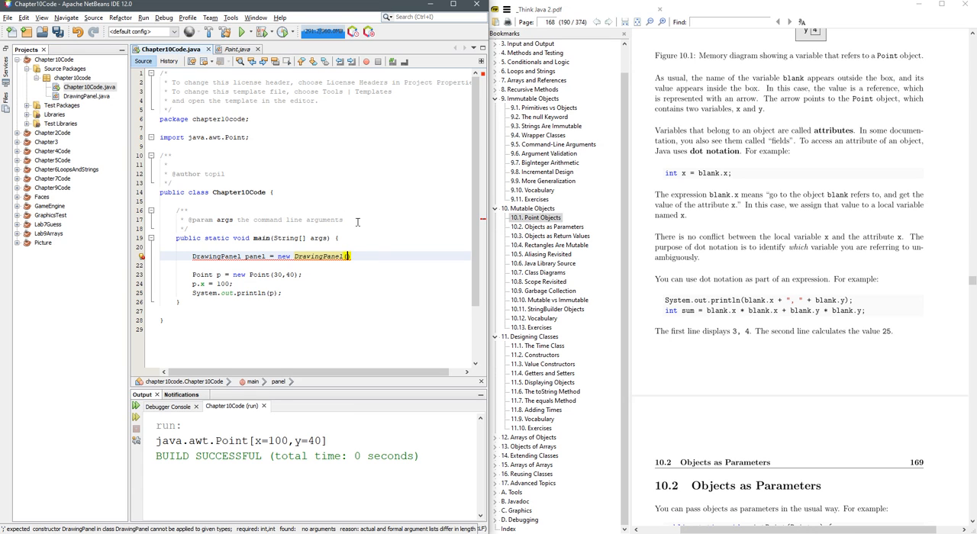
text(500,500))
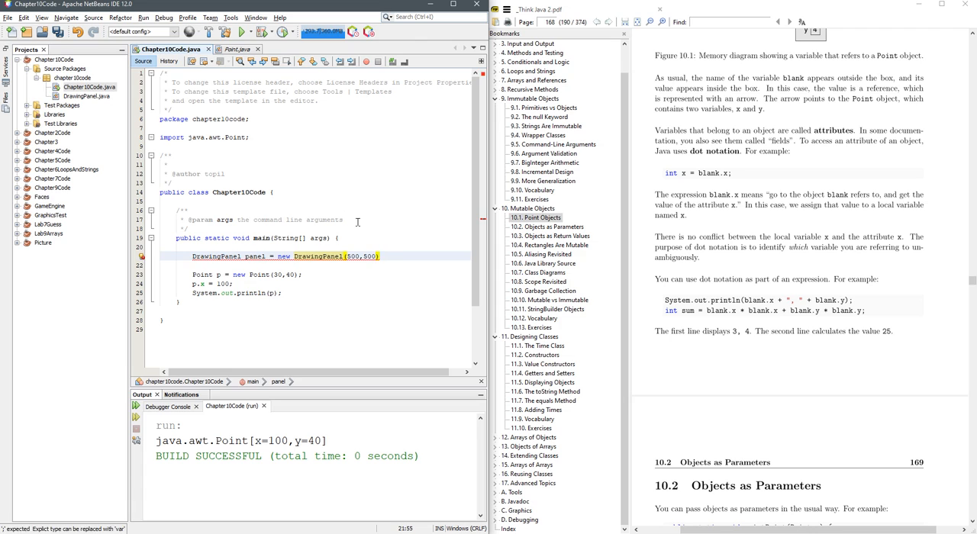
text(;)
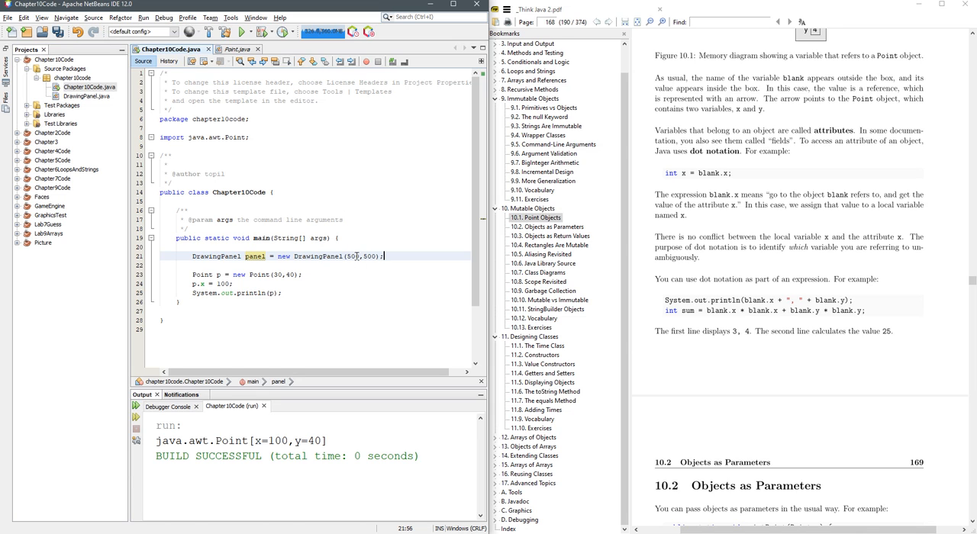
key(F6)
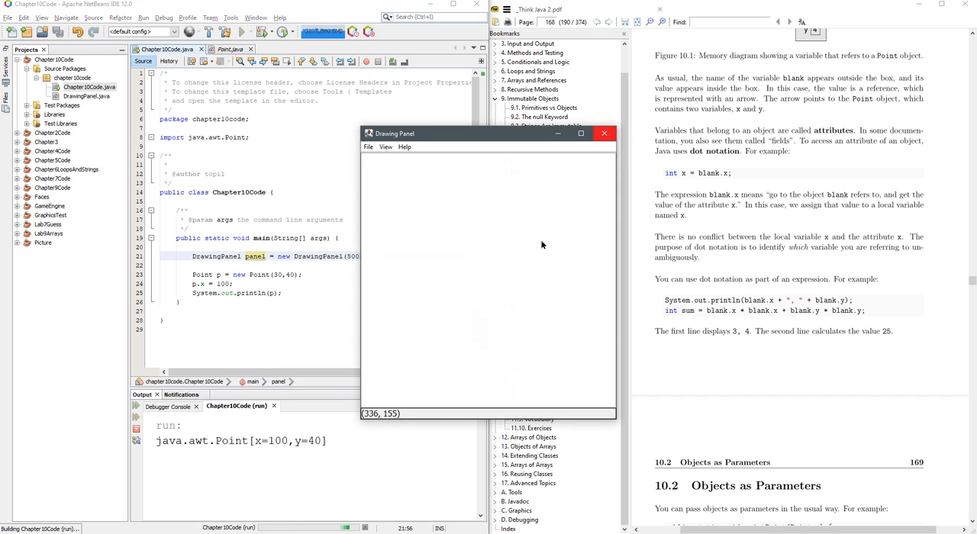
click(604, 133)
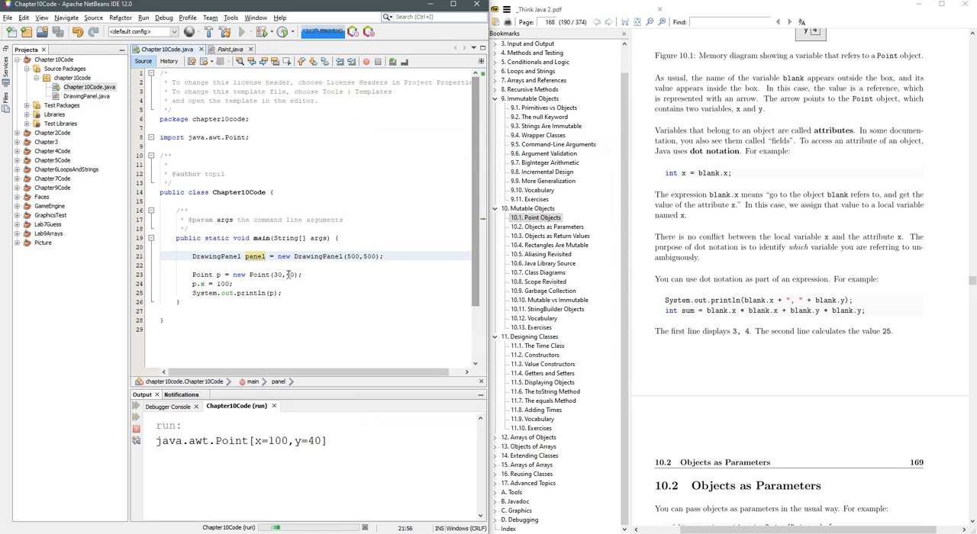
click(311, 298)
click(321, 275)
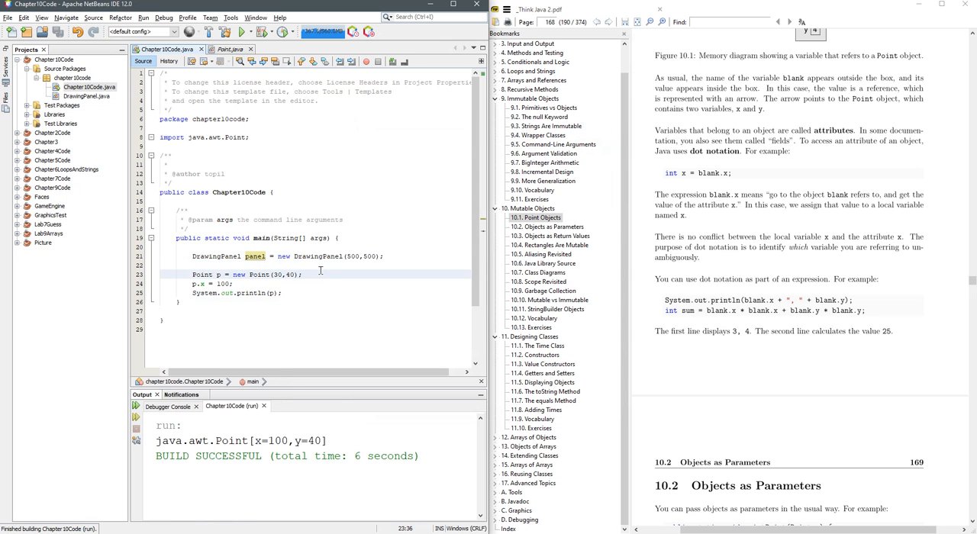
Step: Add Graphics g = panel.getGraphics(); on a new line using code completion
key(Down)
key(End)
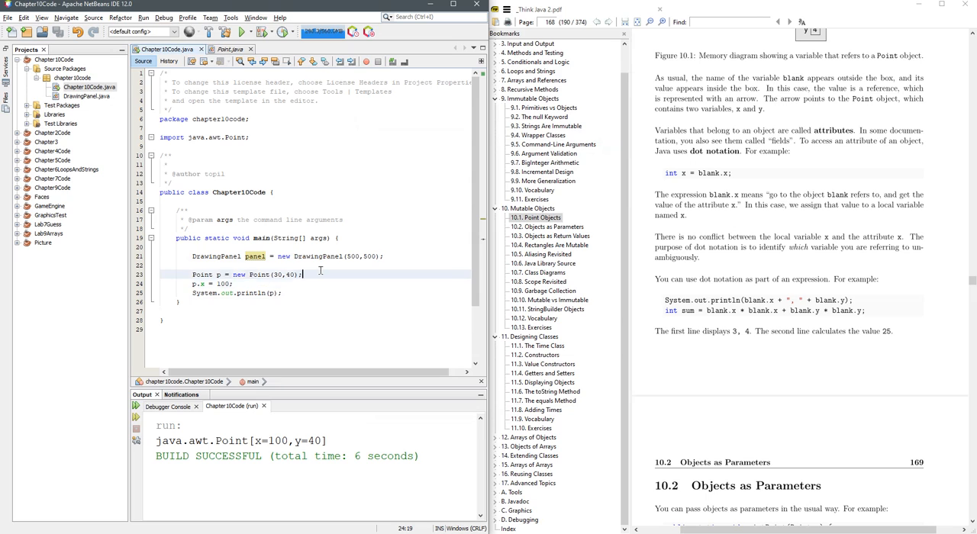
key(Return)
key(Return)
key(Return)
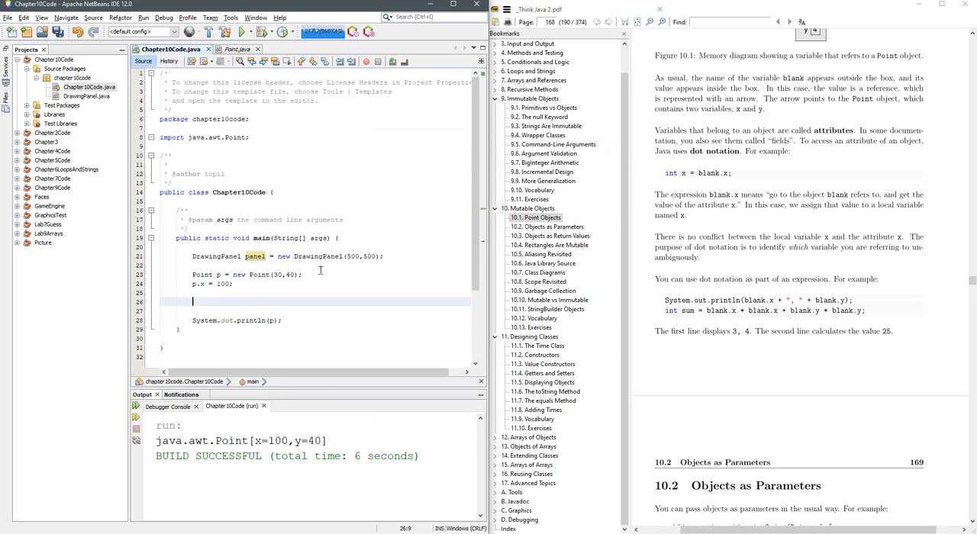
text(panel.)
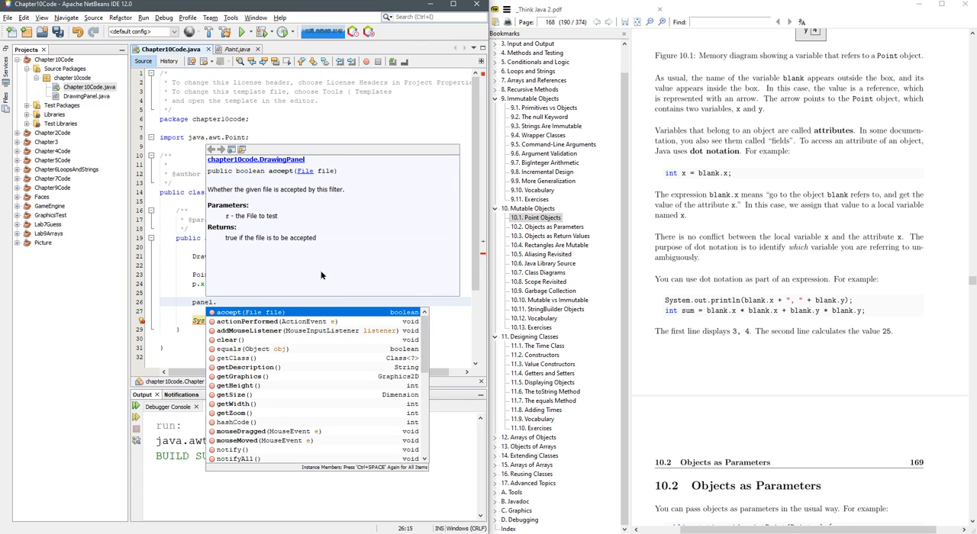
text(g)
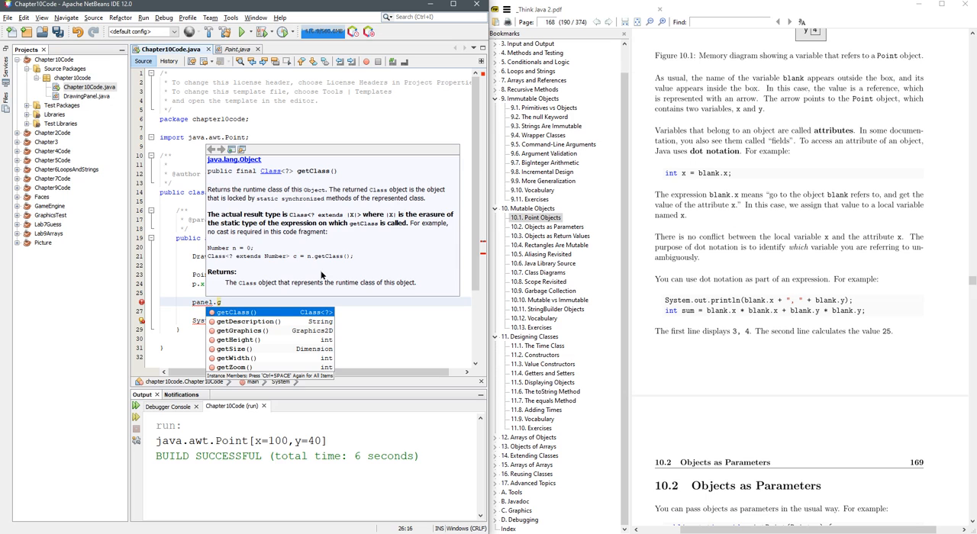
key(Down)
key(Down)
key(Return)
text(;)
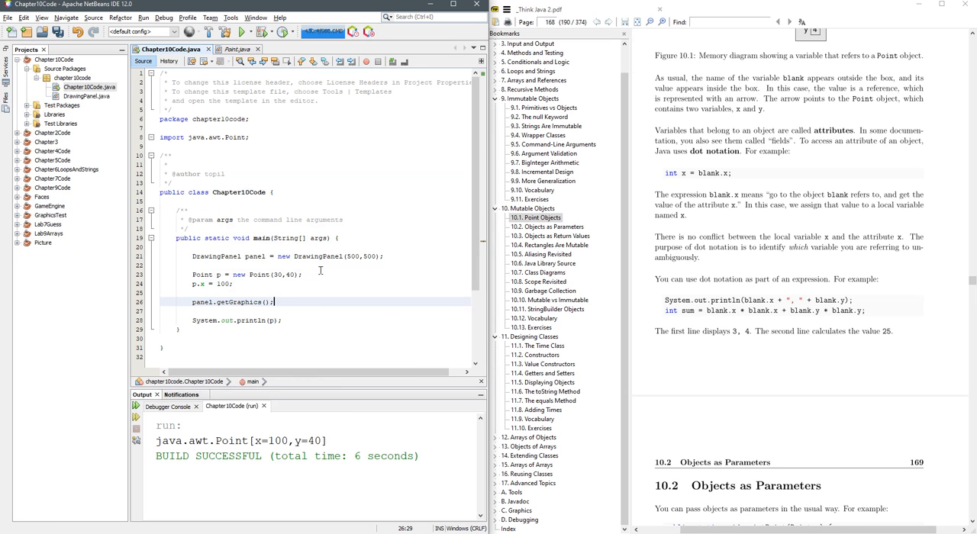
key(Insert)
key(Left)
Step: Move the getGraphics line up directly under the DrawingPanel creation
key(Home)
key(alt+shift+Up)
key(alt+shift+Up)
key(alt+shift+Up)
key(alt+shift+Up)
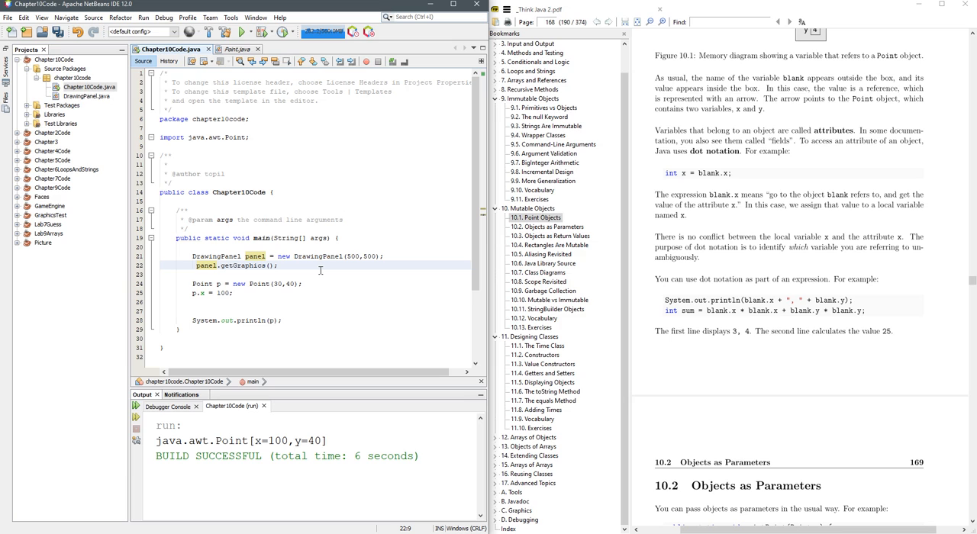
key(Insert)
text(Graph)
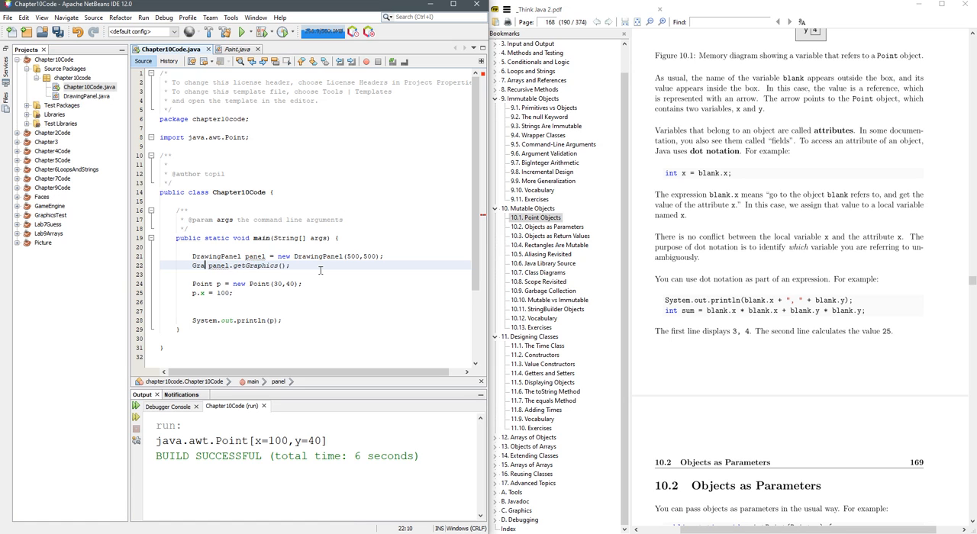
text(ics g =)
key(End)
key(Down)
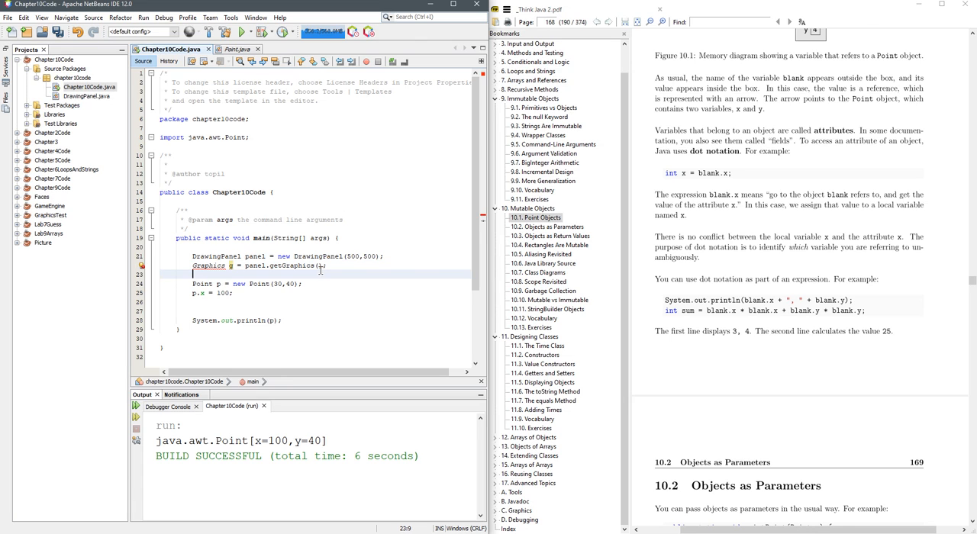
Step: Import java.awt.Graphics via the hint, then merge both imports into import java.awt.*;
click(142, 265)
click(229, 277)
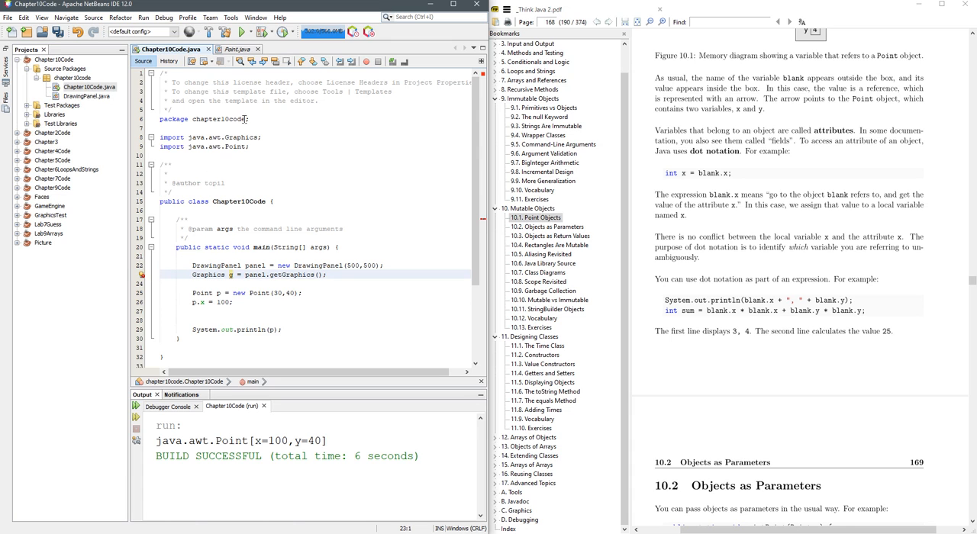
drag(224, 137, 250, 146)
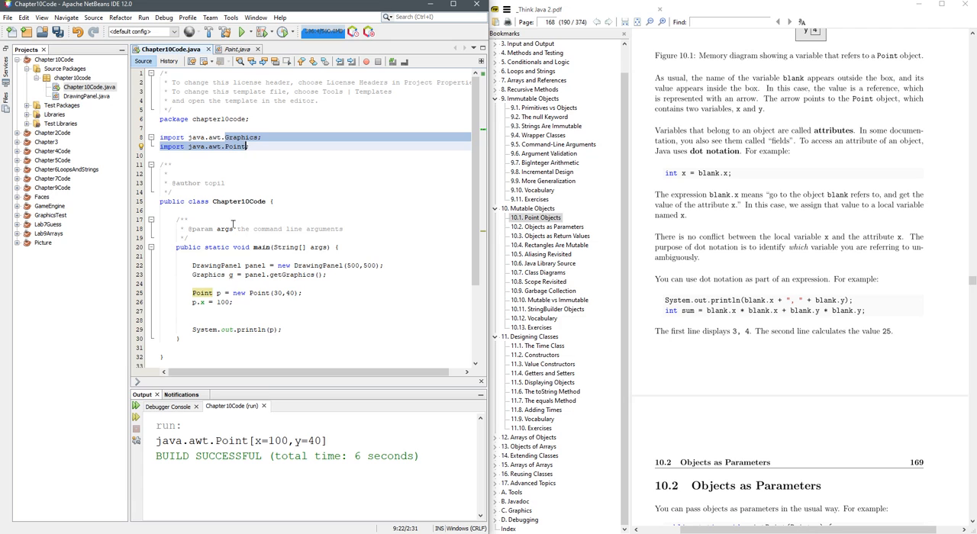
text(*)
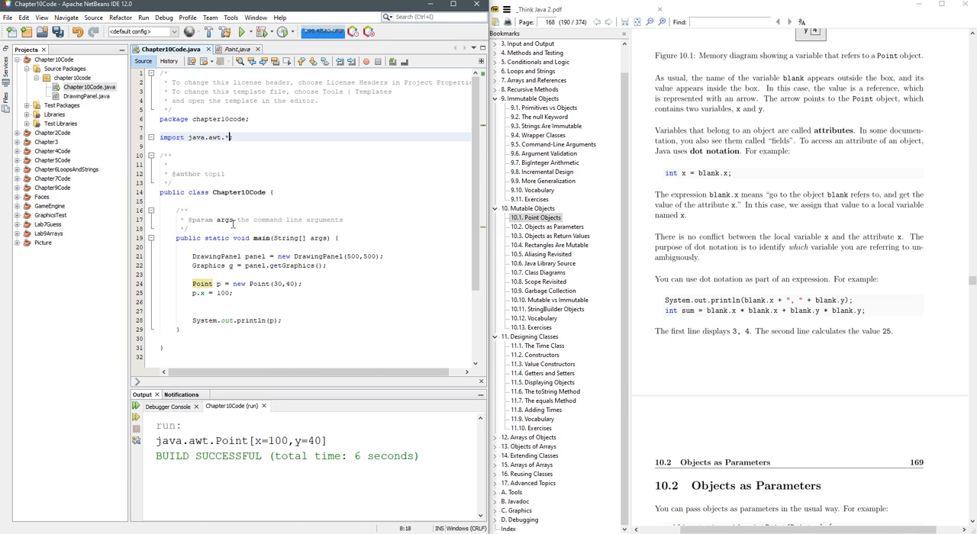
click(328, 290)
key(Return)
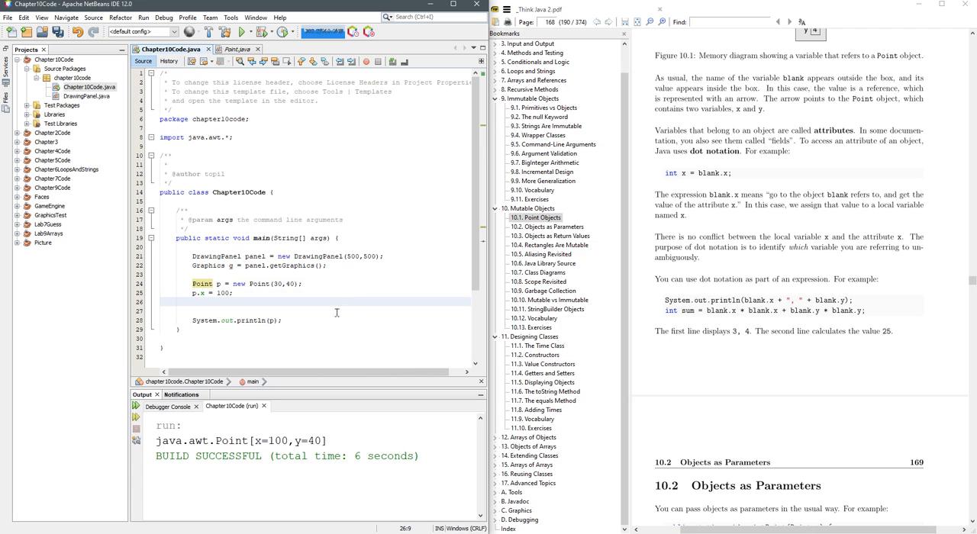
Step: Insert a g.fillOval call from code completion on a new line after p.x = 100
click(344, 283)
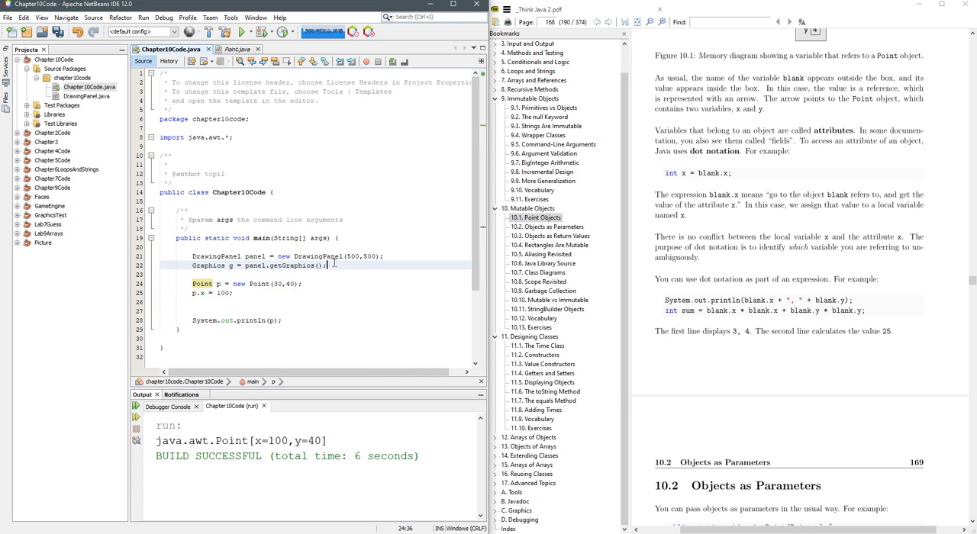
click(326, 264)
key(Down)
key(Down)
key(Down)
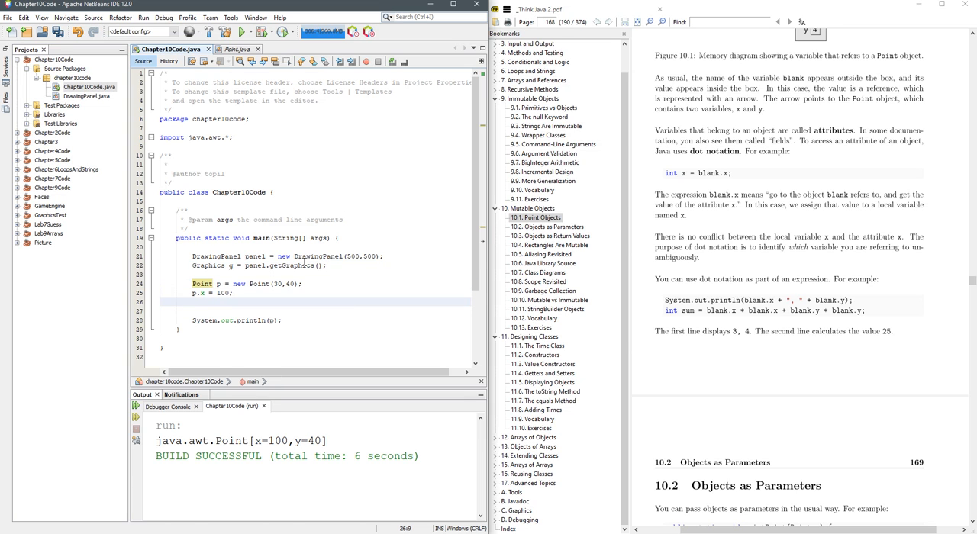
key(Return)
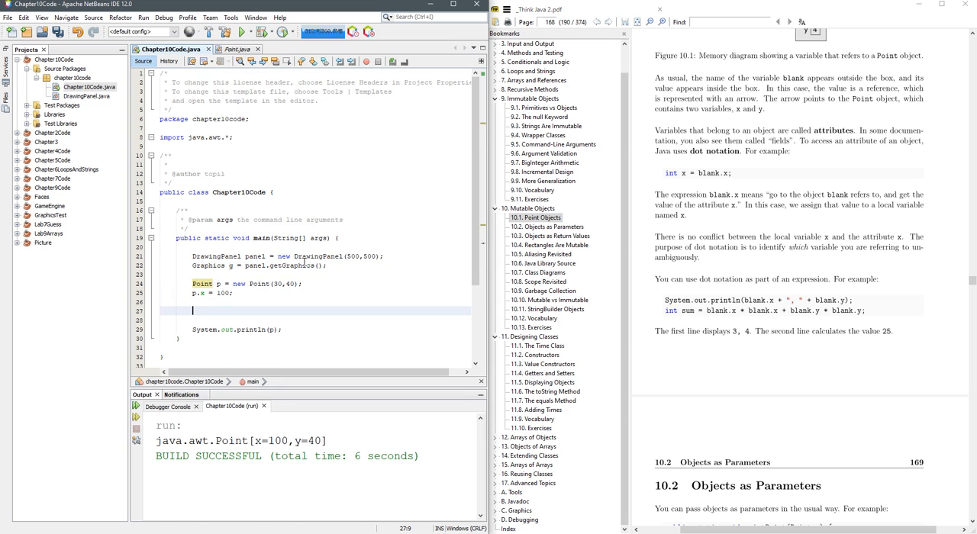
text(g.)
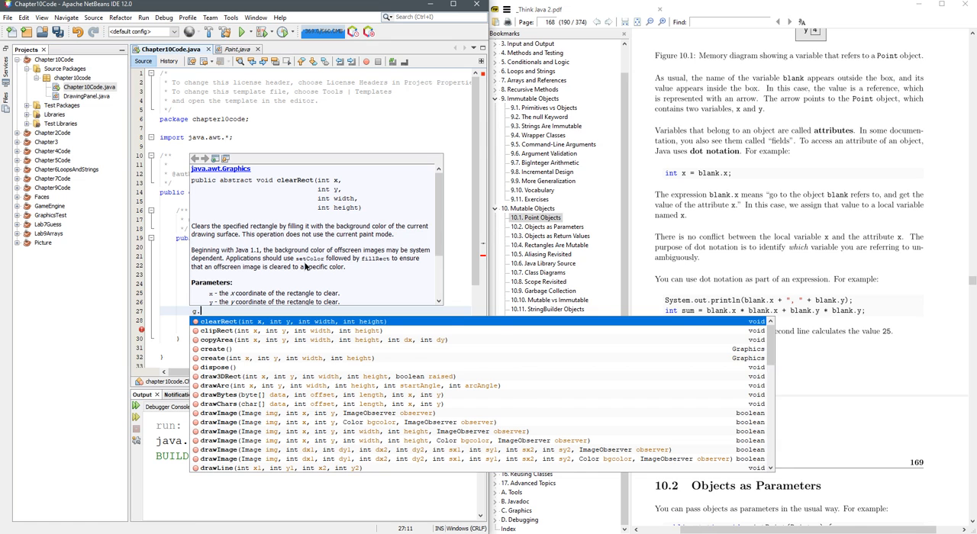
text(fill)
key(Down)
key(Down)
key(Down)
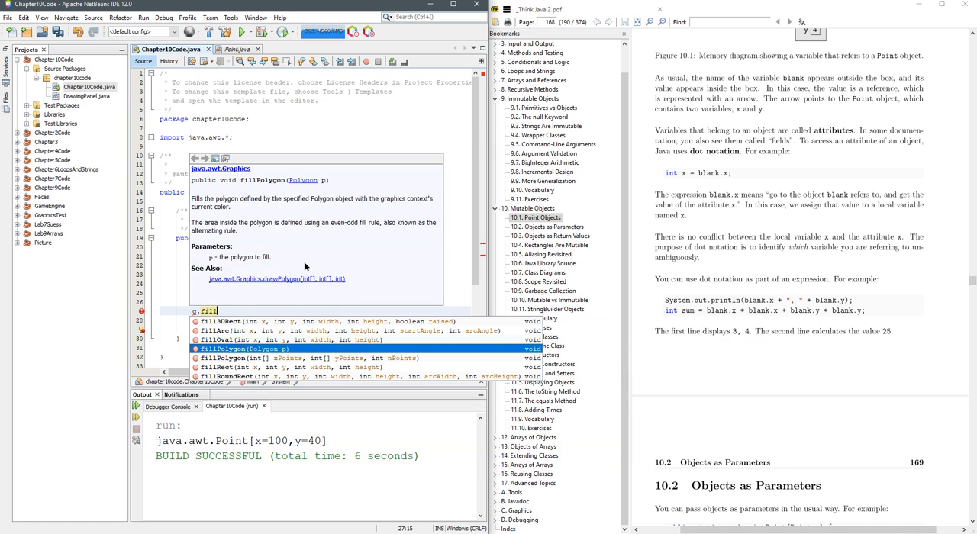
key(Up)
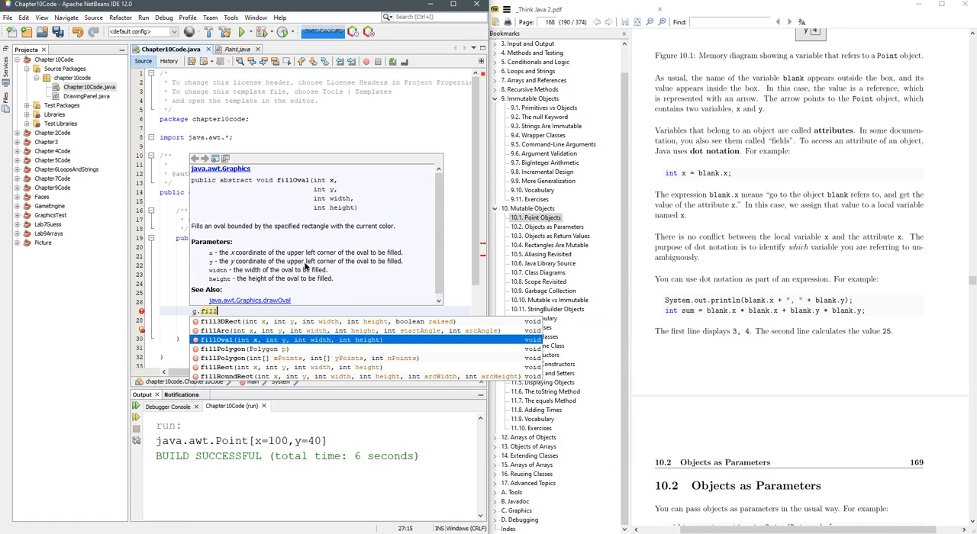
key(Return)
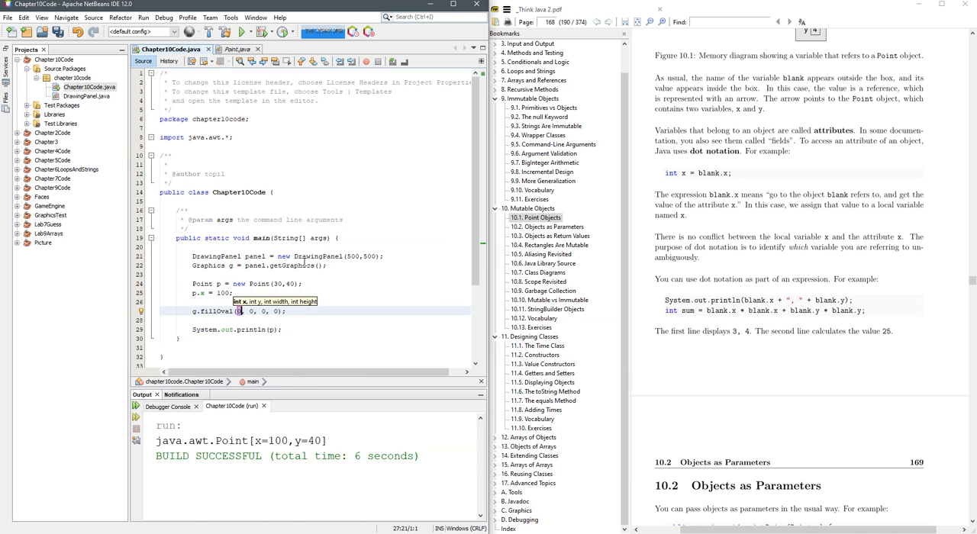
text(100)
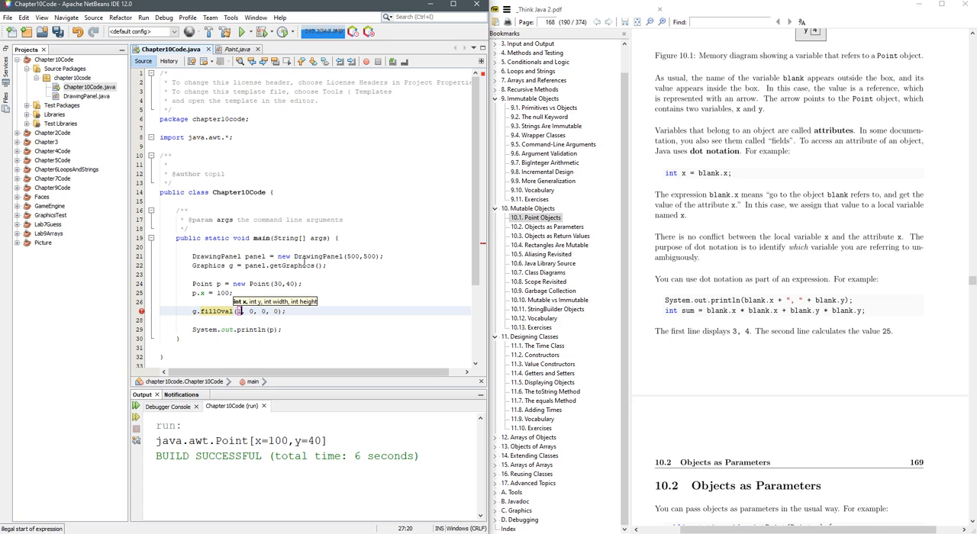
Step: Fill in fillOval(100, 100, 10, 10) and run, drawing a small black dot in the Drawing Panel
key(Tab)
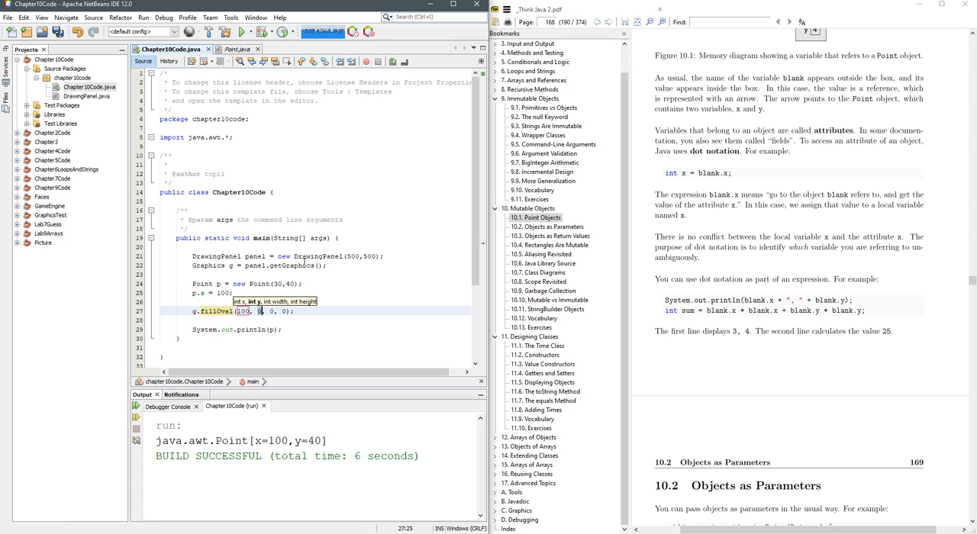
text(100)
key(Tab)
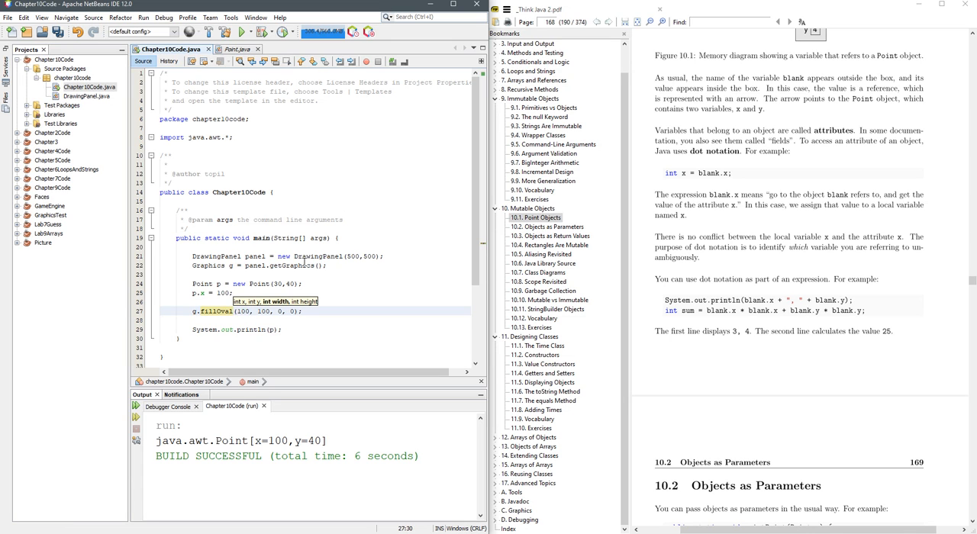
key(Tab)
text(0)
key(Tab)
text(10)
key(F6)
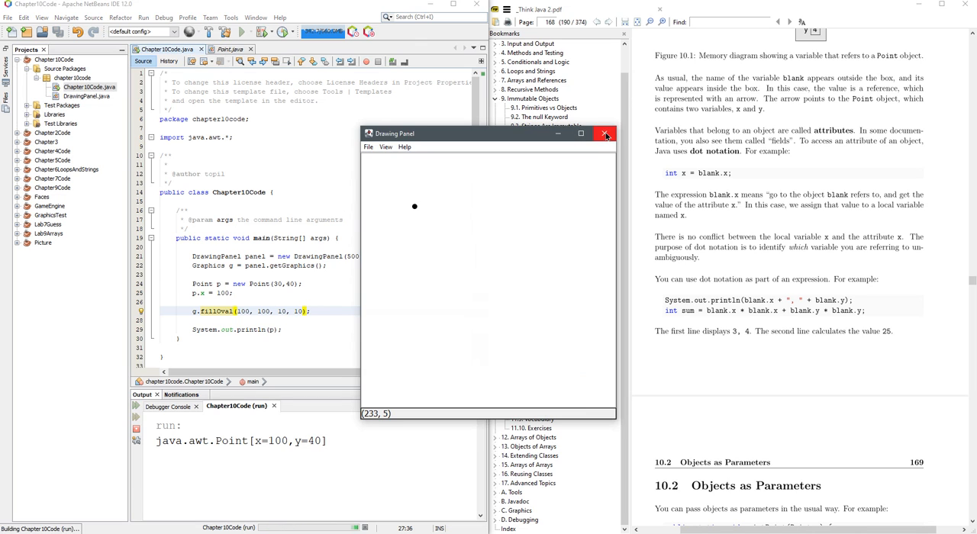
click(604, 135)
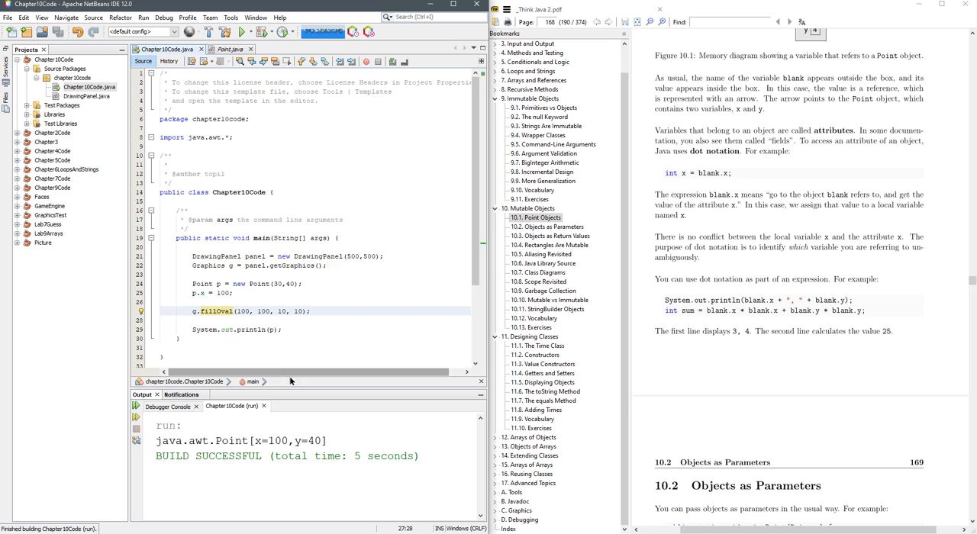
click(244, 293)
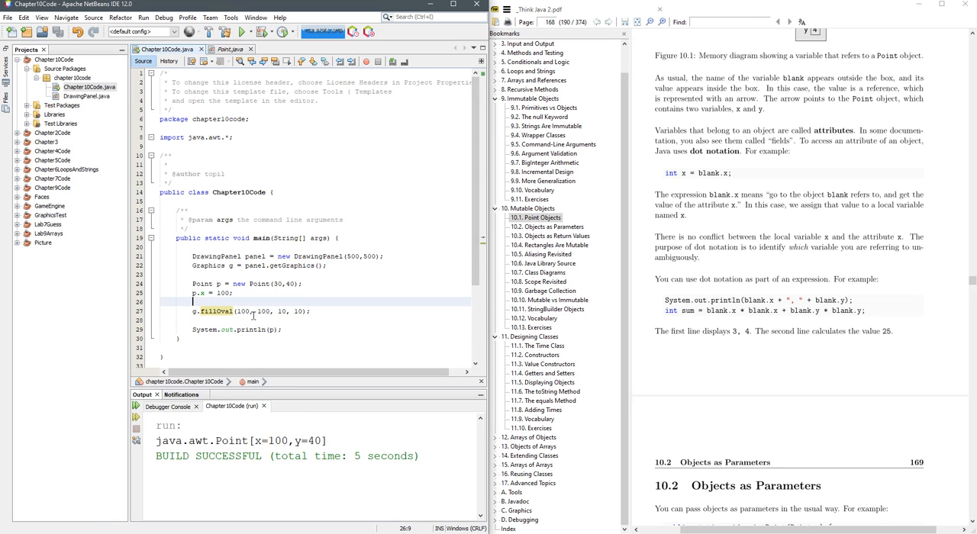
Step: Replace the fillOval arguments with p.x, p.y, 6, 6
click(252, 313)
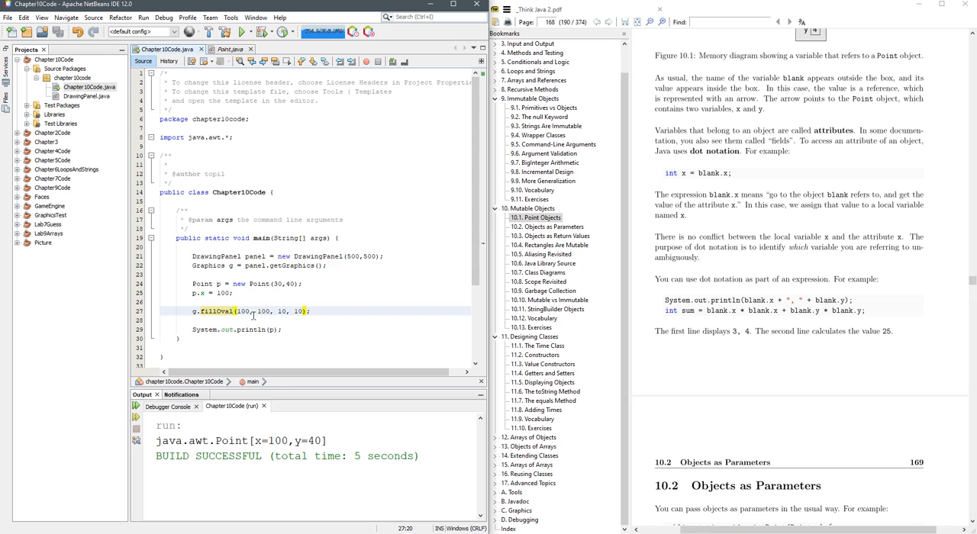
key(Delete)
key(Delete)
key(Delete)
text(p.x)
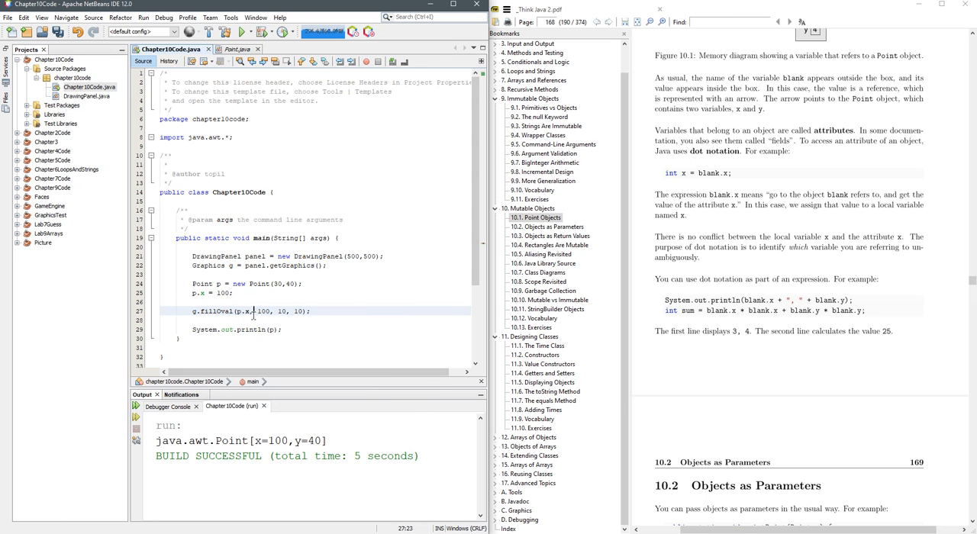
key(Delete)
key(Delete)
key(Delete)
text(p)
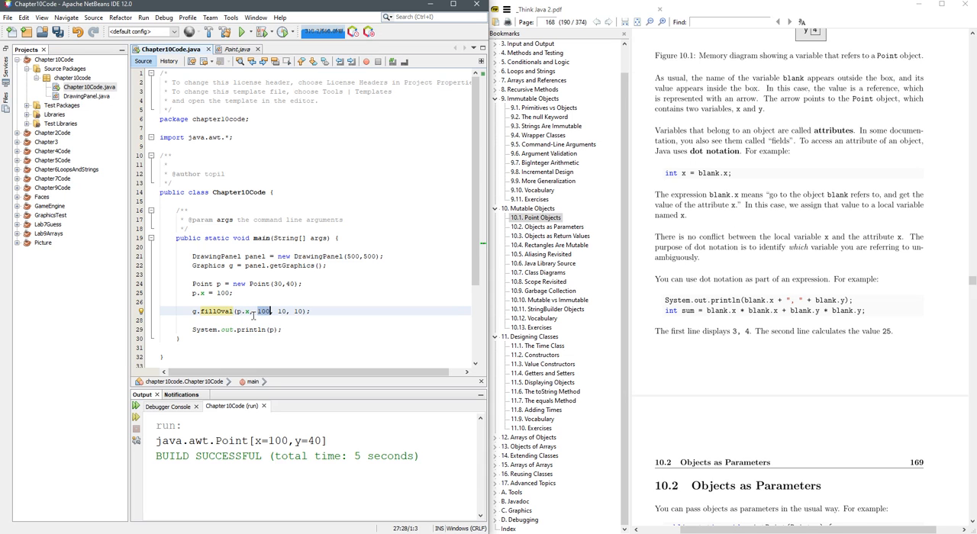
text(.y)
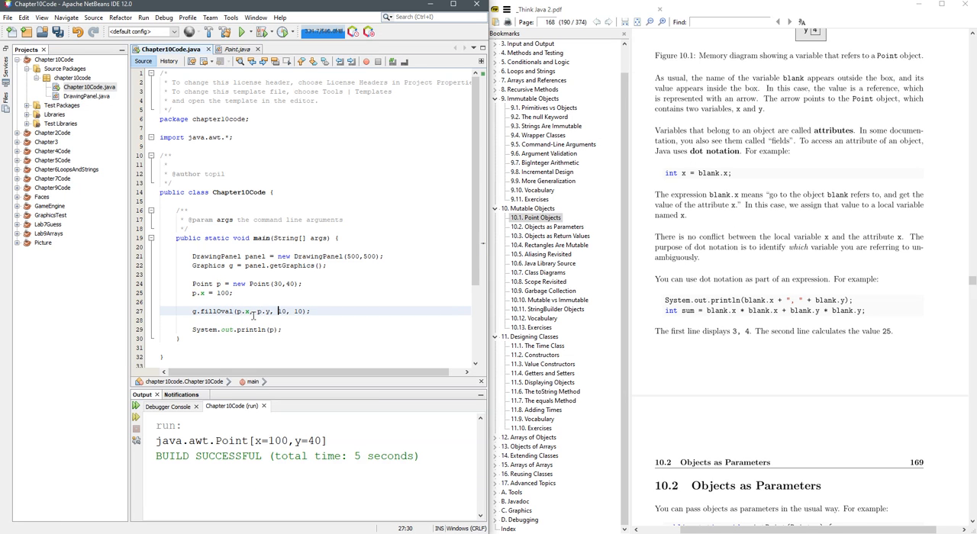
key(Right)
key(Right)
key(shift+Right)
key(shift+Right)
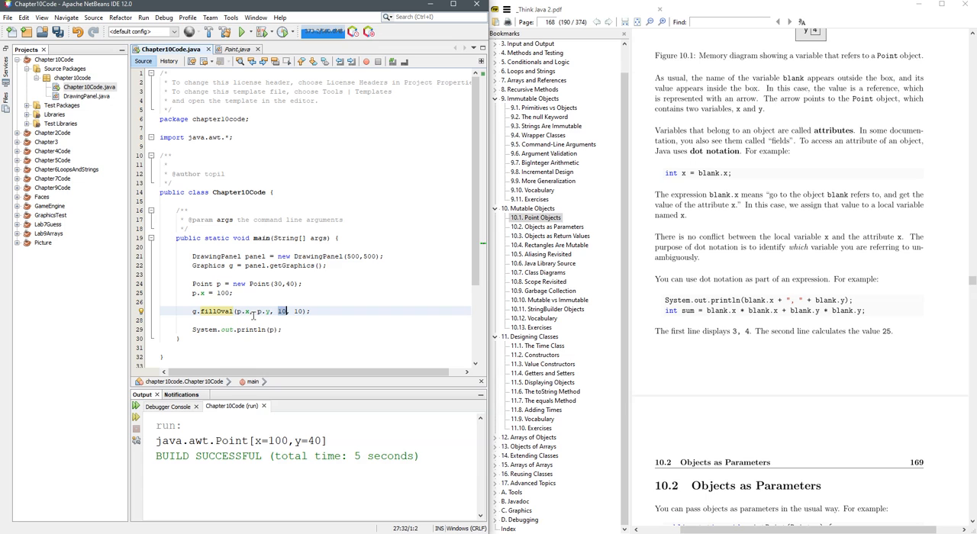
text(6)
key(Right)
key(Right)
key(shift+Right)
key(shift+Right)
text(6)
Step: Run the file again, check the Drawing Panel and close it
key(F6)
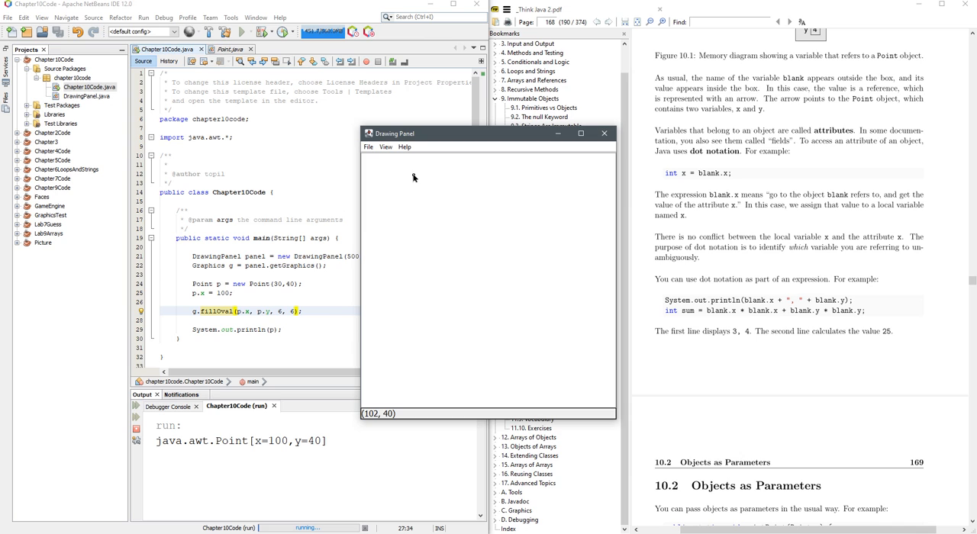
key(alt+F4)
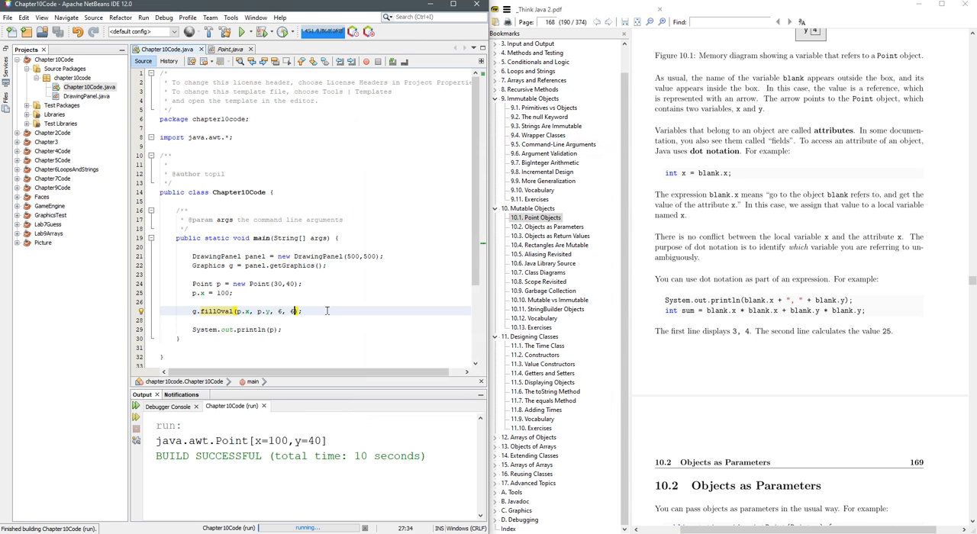
key(End)
Step: Duplicate the fillOval line so one draw happens before and one after p.x = 100
key(ctrl+shift+Down)
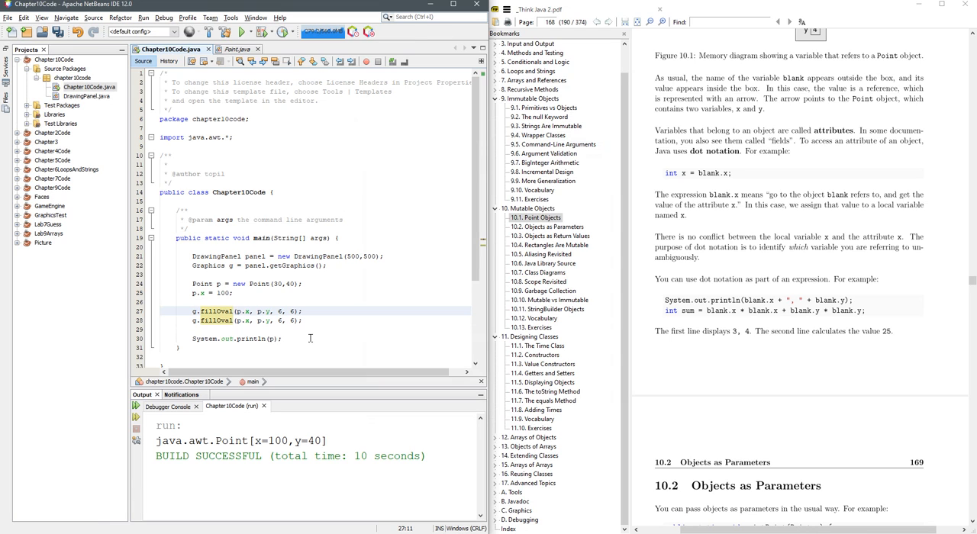
key(alt+shift+Up)
key(alt+shift+Up)
key(alt+shift+Up)
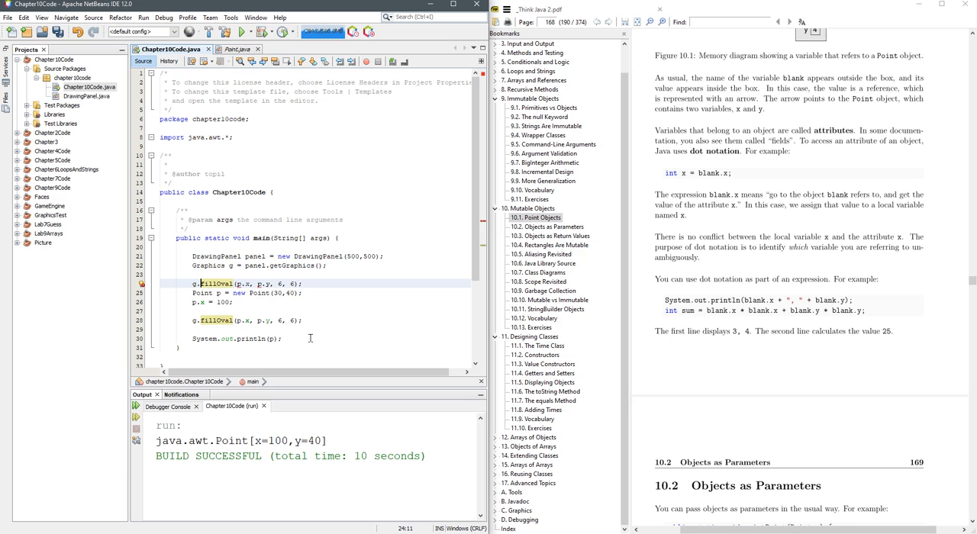
key(Down)
key(Return)
key(alt+shift+Up)
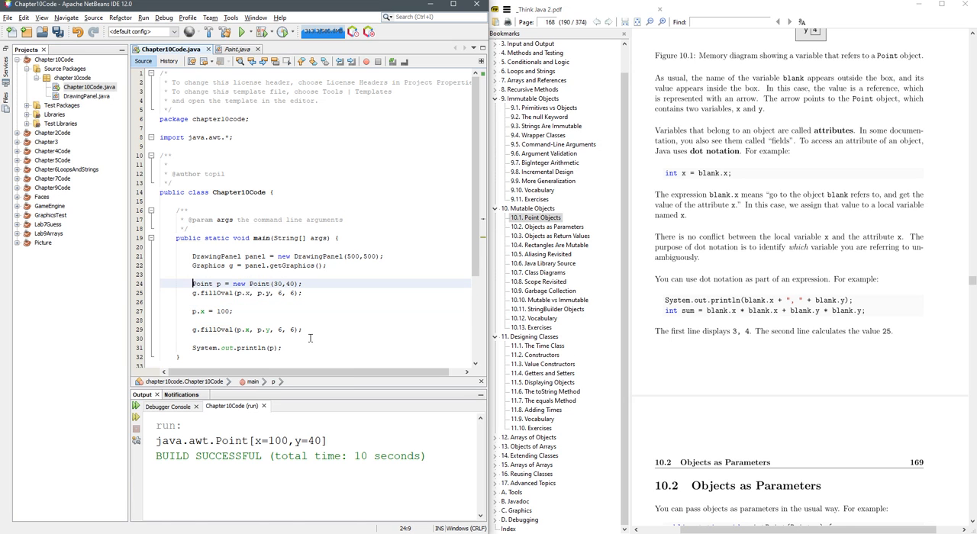
key(alt+shift+Up)
key(Down)
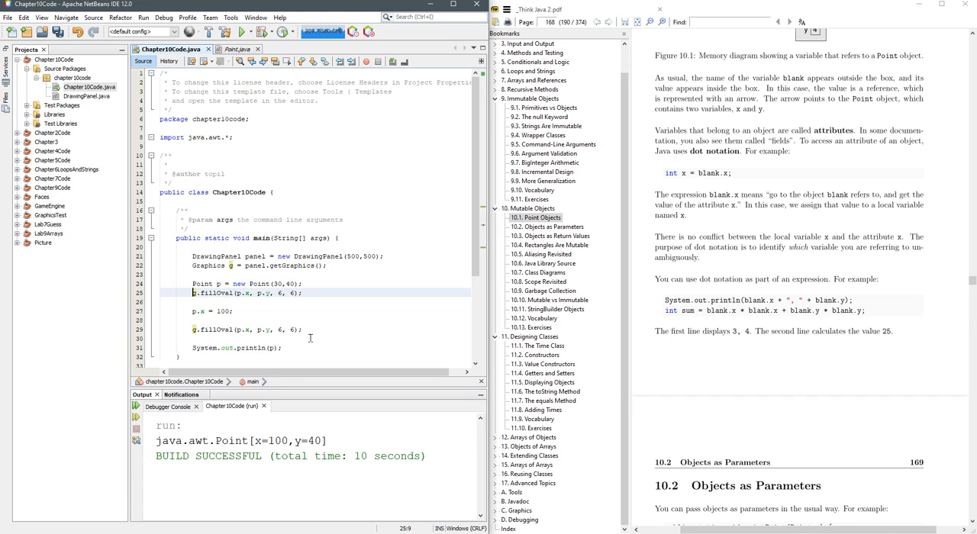
key(Down)
key(Down)
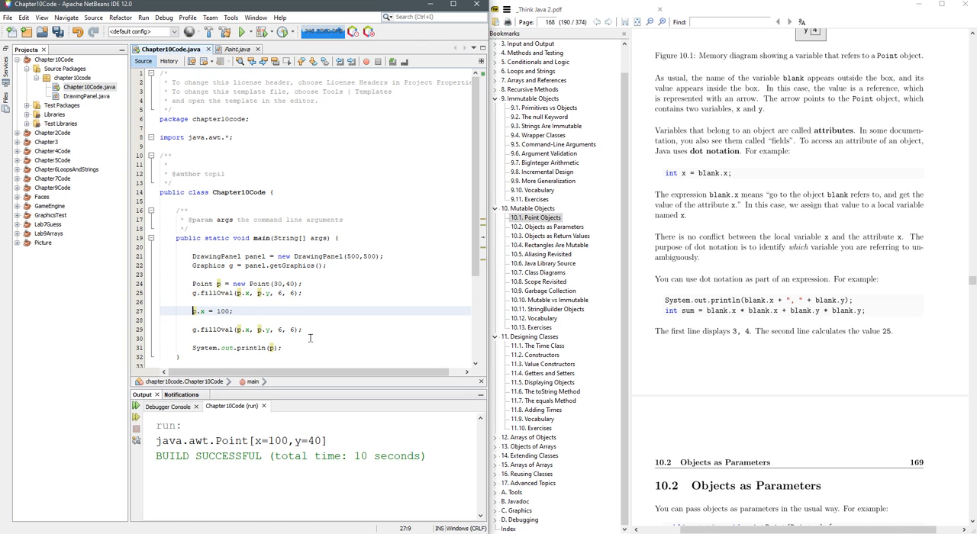
scroll(309, 338, up, 1)
scroll(321, 297, up, 1)
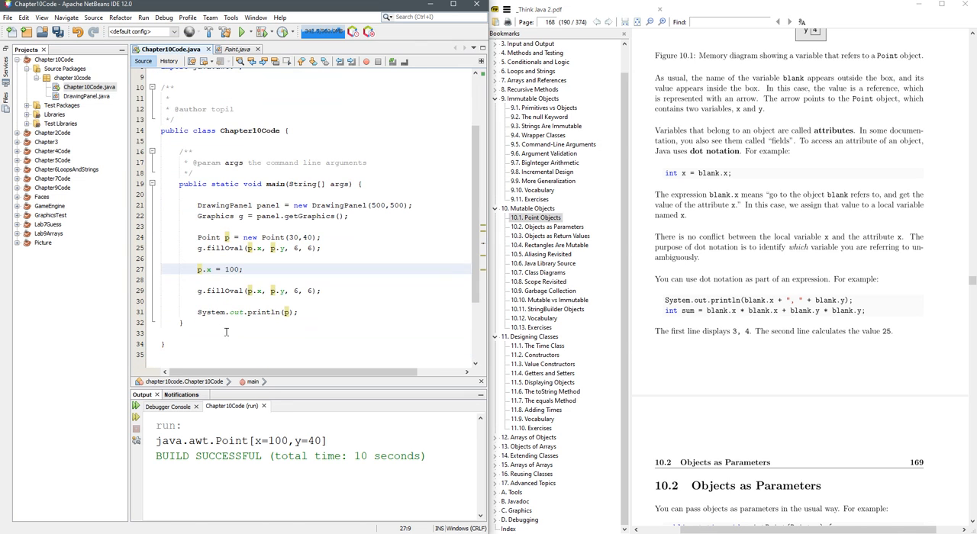
Step: Run the file, view the Drawing Panel's two dots and close the window
drag(193, 290, 328, 291)
click(366, 291)
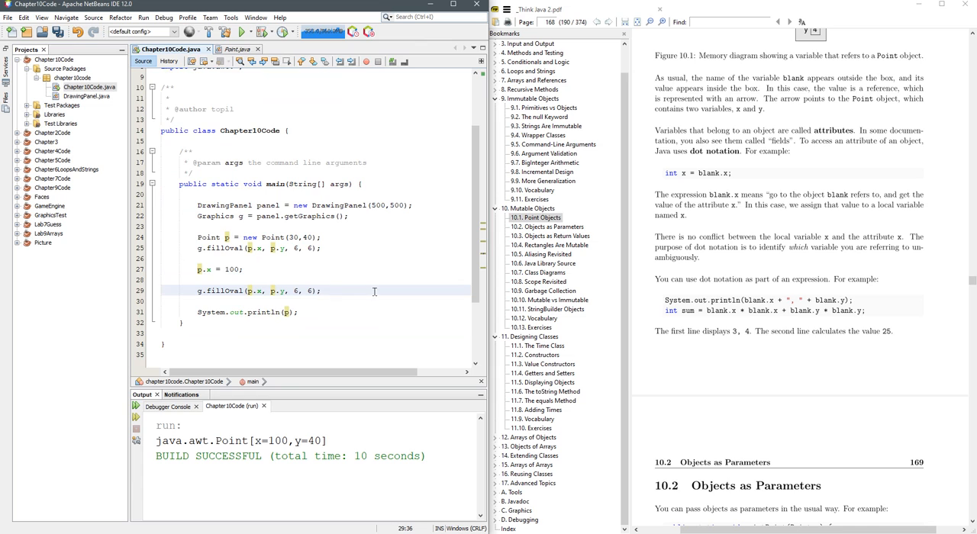
key(F6)
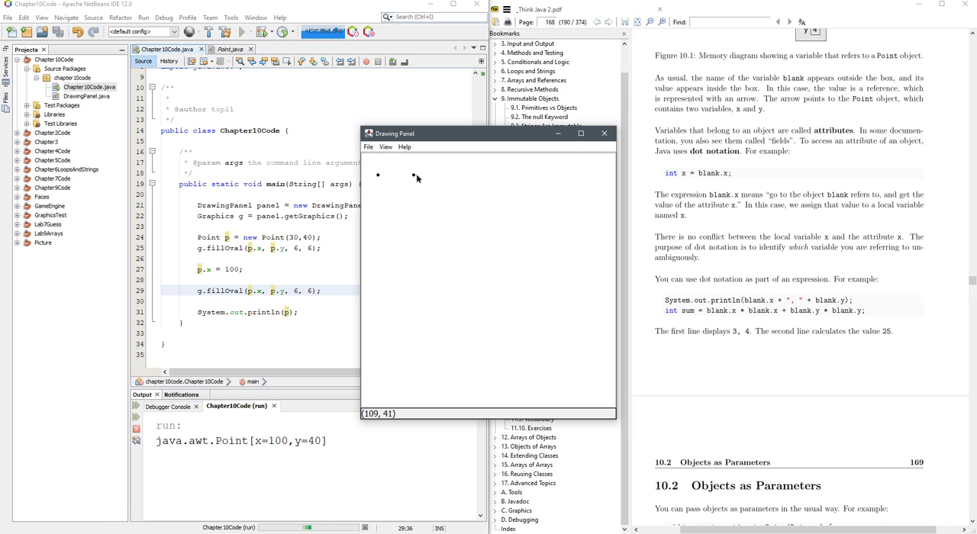
click(604, 134)
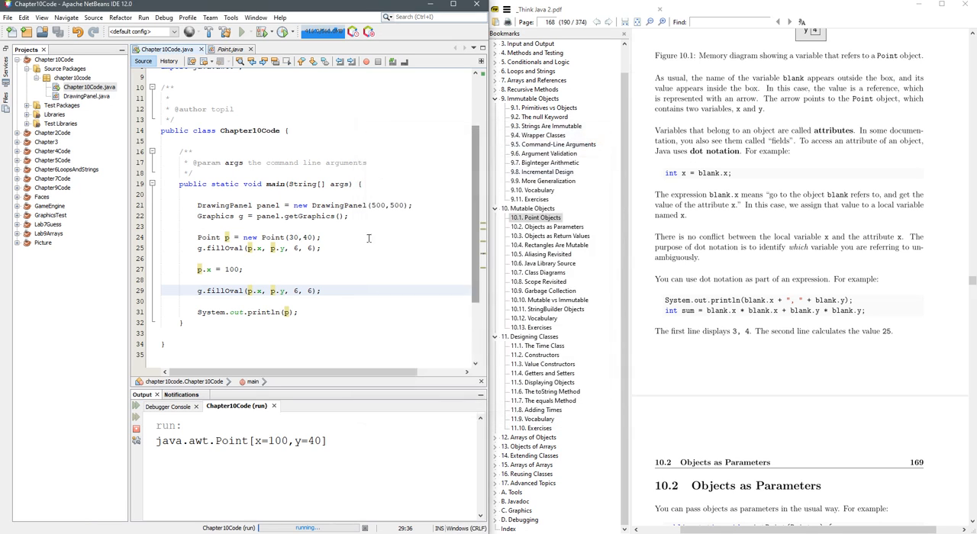
click(338, 321)
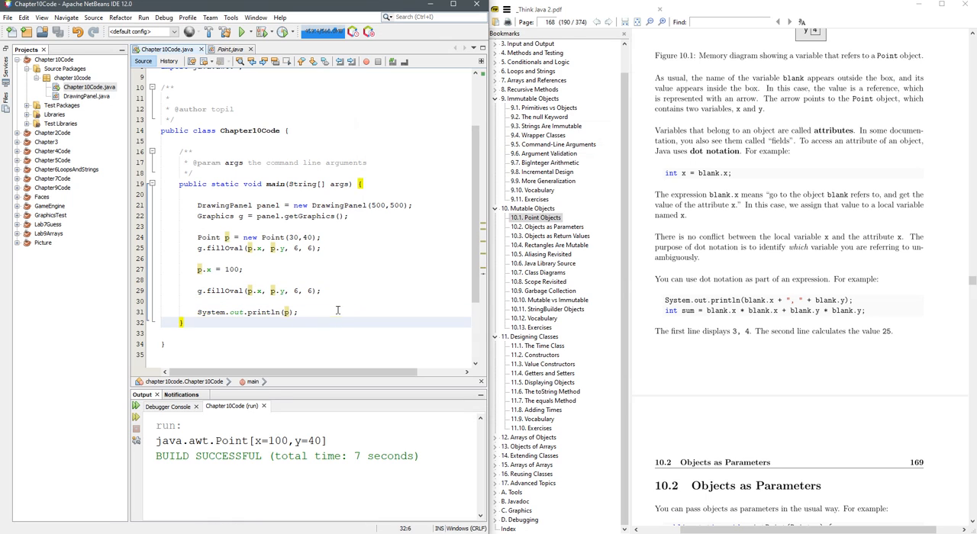
Step: Add a 'static Graphics g;' field at the top of the Chapter10Code class
key(Return)
key(Return)
scroll(393, 283, down, 2)
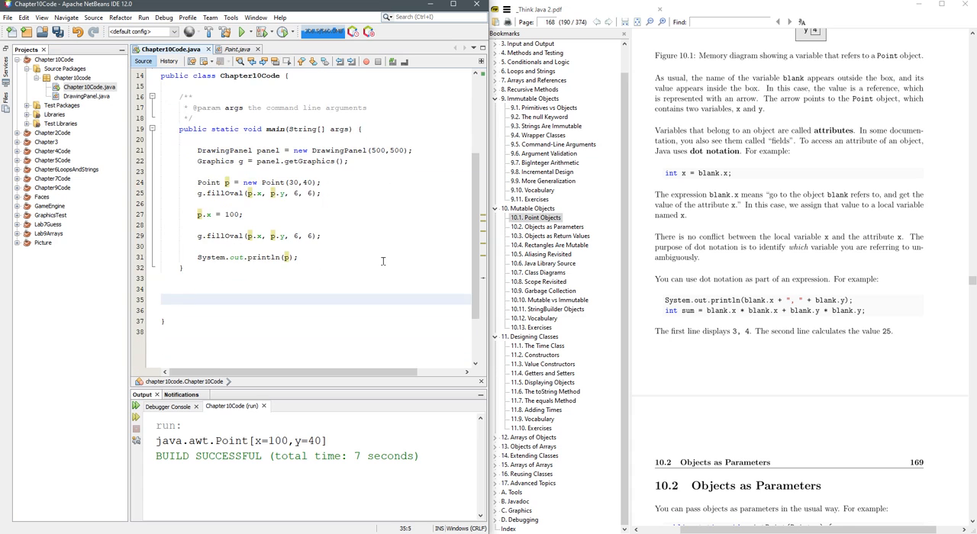
key(Up)
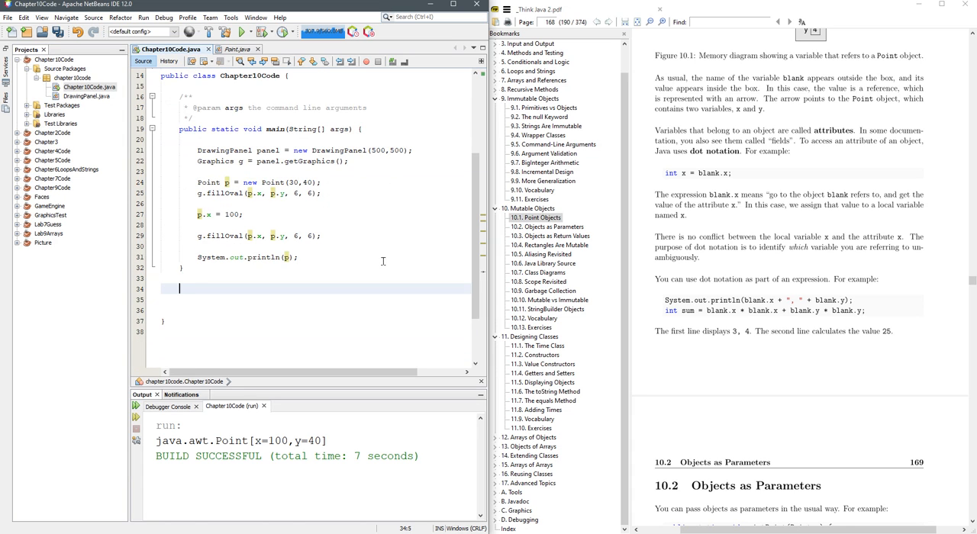
key(Up)
key(Down)
key(Down)
key(Up)
scroll(351, 204, up, 2)
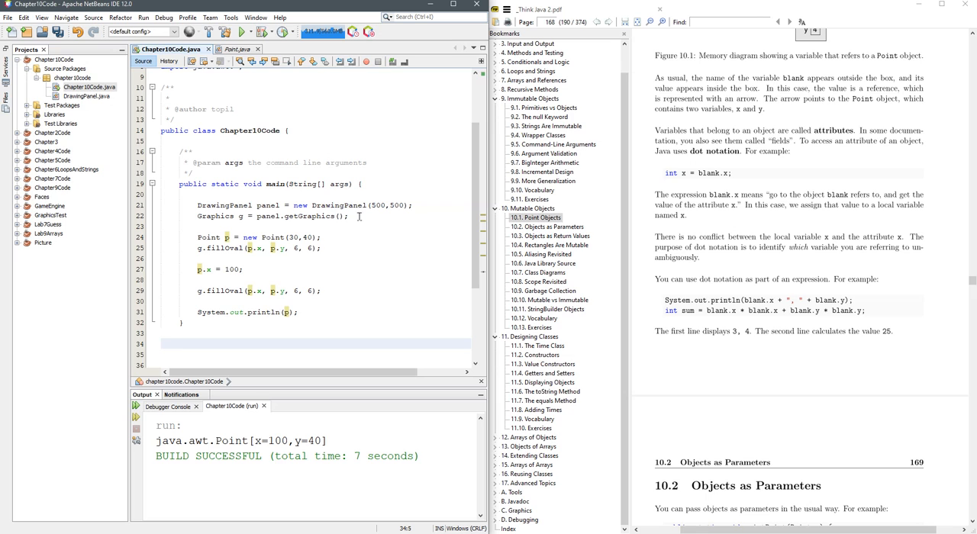
drag(244, 216, 200, 216)
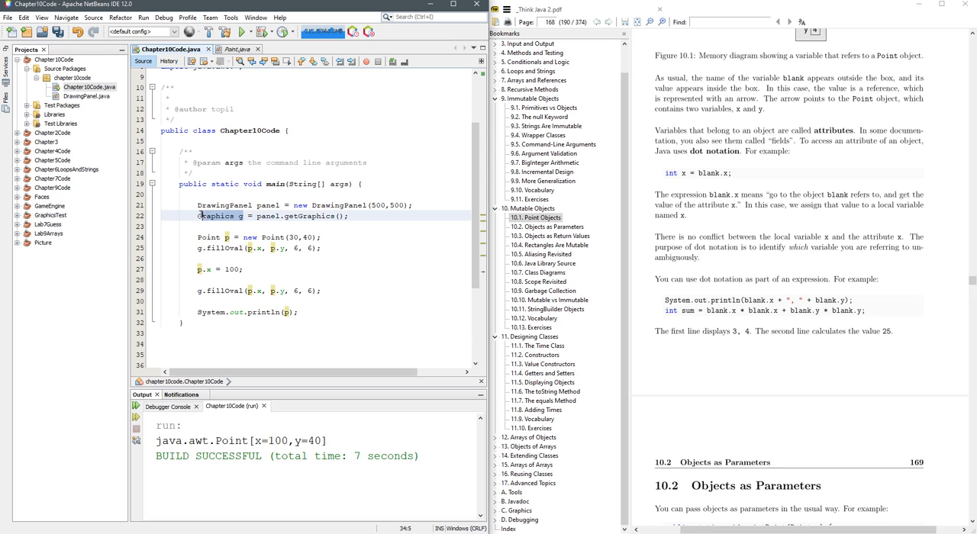
click(284, 142)
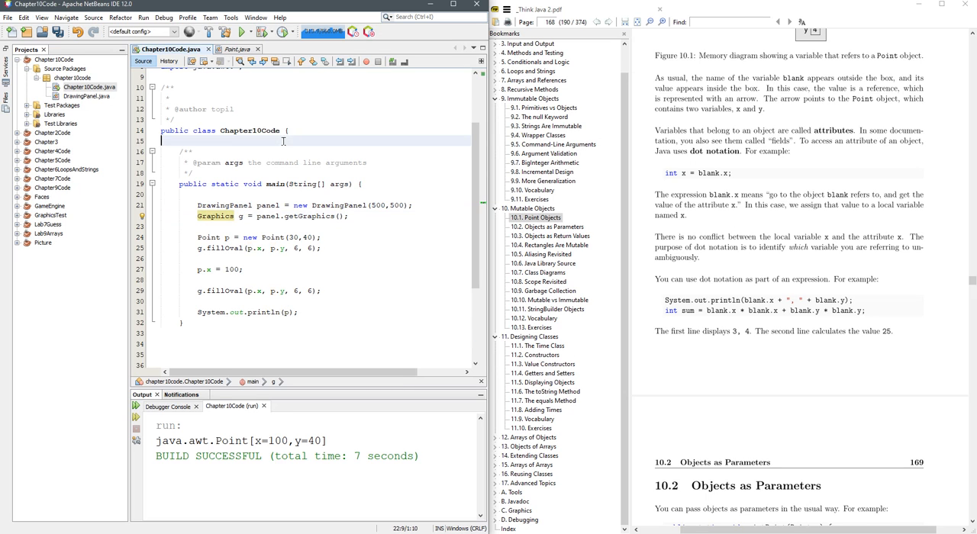
key(Return)
key(Return)
text(s)
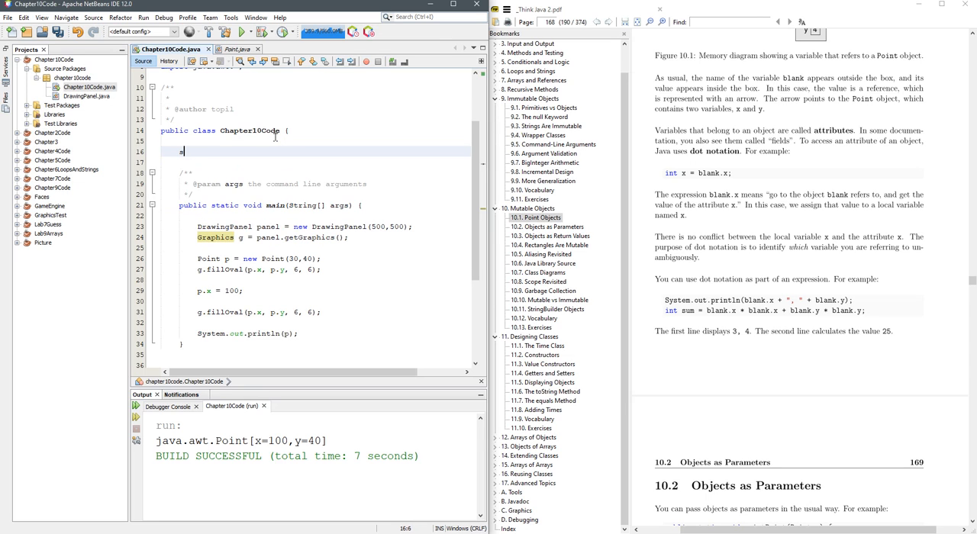
text(tatic Gr)
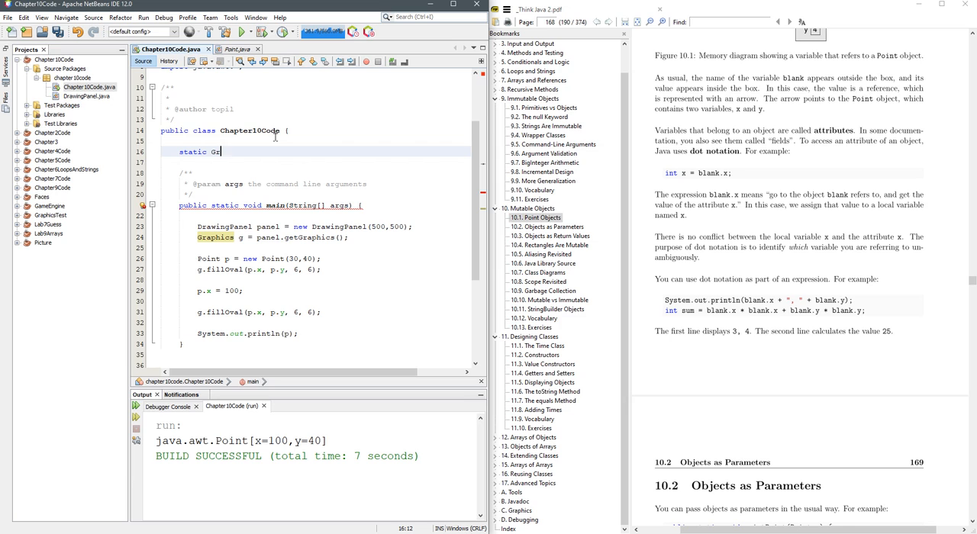
key(BackSpace)
key(BackSpace)
key(BackSpace)
text(Graphics g)
Step: Remove the local Graphics type in main so g = panel.getGraphics() assigns the field
key(Down)
key(Down)
key(Down)
key(Down)
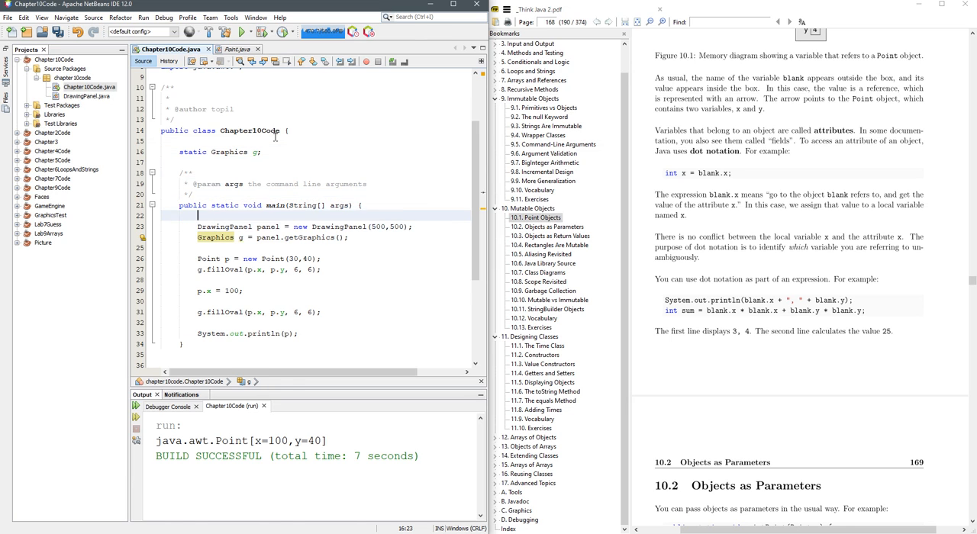
key(Down)
key(Down)
key(Down)
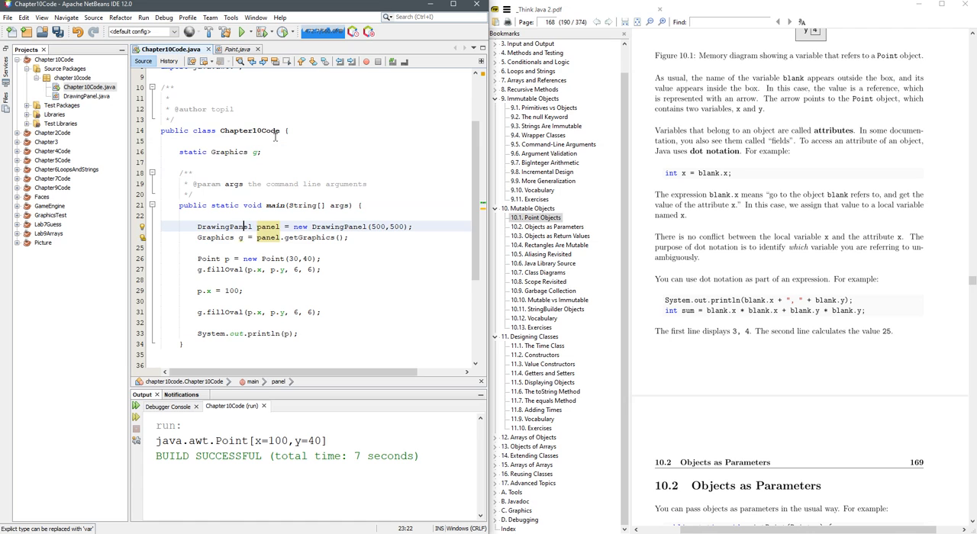
key(Down)
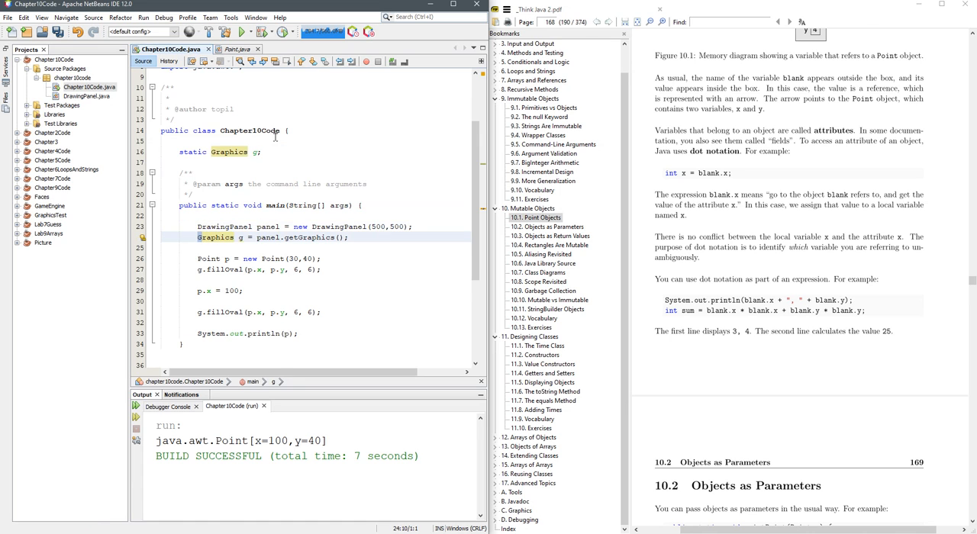
key(shift+ctrl+Right)
key(Delete)
key(Delete)
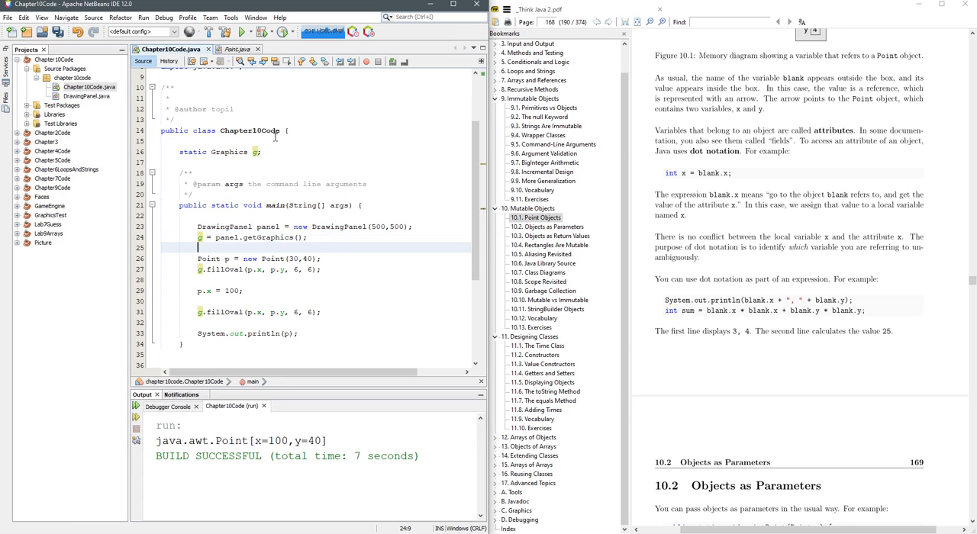
key(Down)
key(Down)
scroll(275, 137, down, 2)
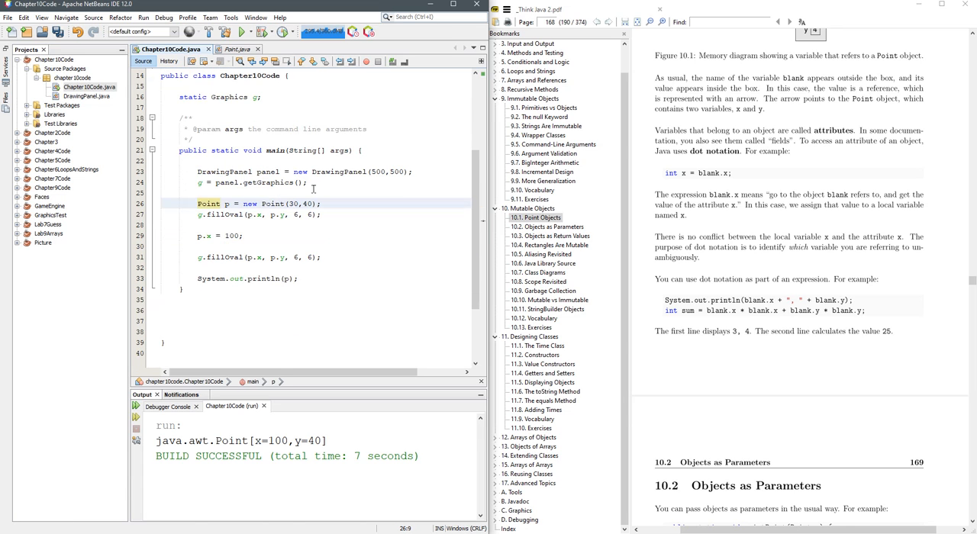
Step: Write an empty 'public static void Draw(Point p) {' method below main
click(240, 313)
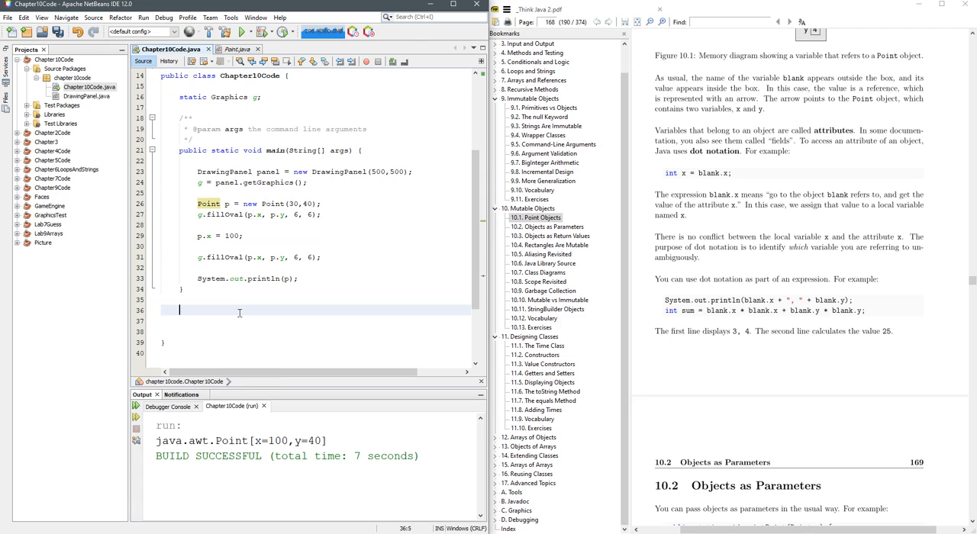
text(static)
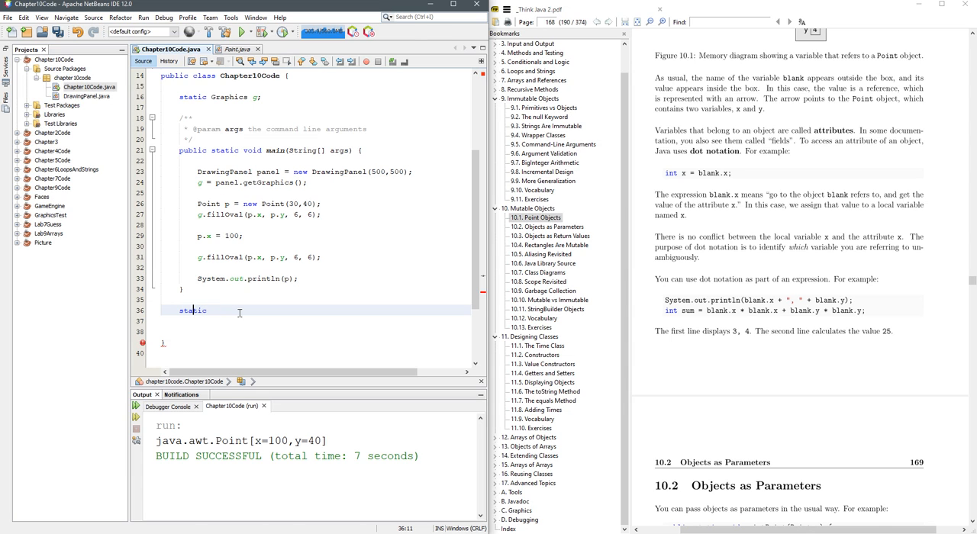
text(public )
text( Draw())
click(240, 313)
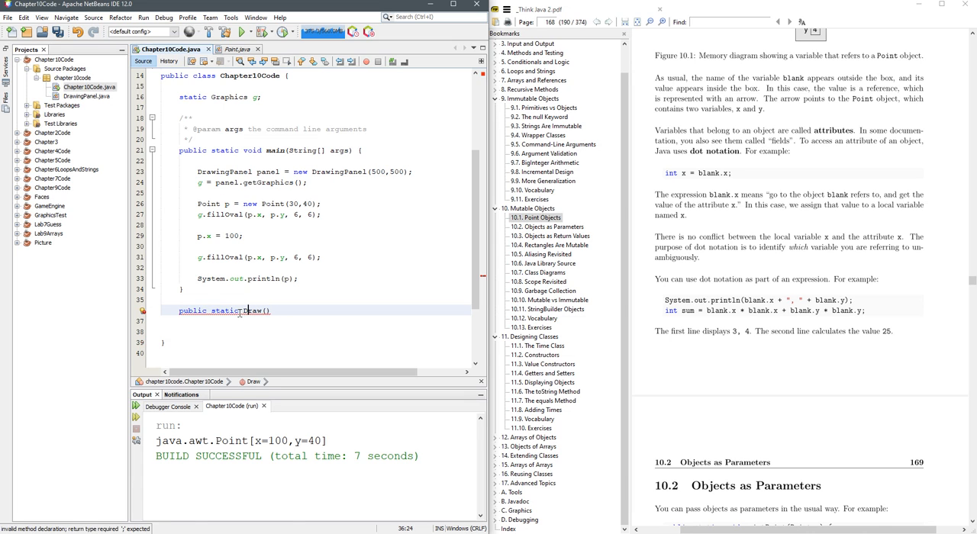
text(void)
key(End)
key(Left)
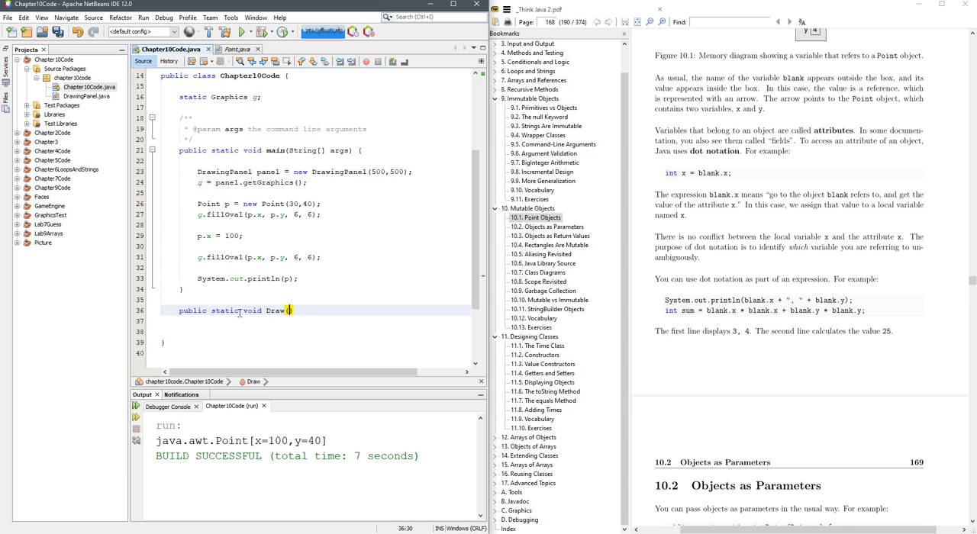
text(Point )
text(p)
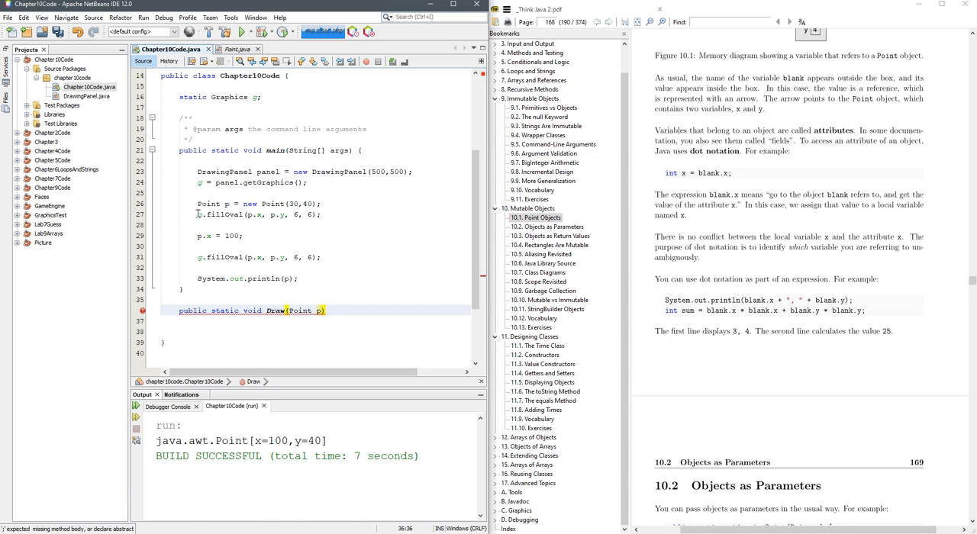
key(Right)
text({)
key(Return)
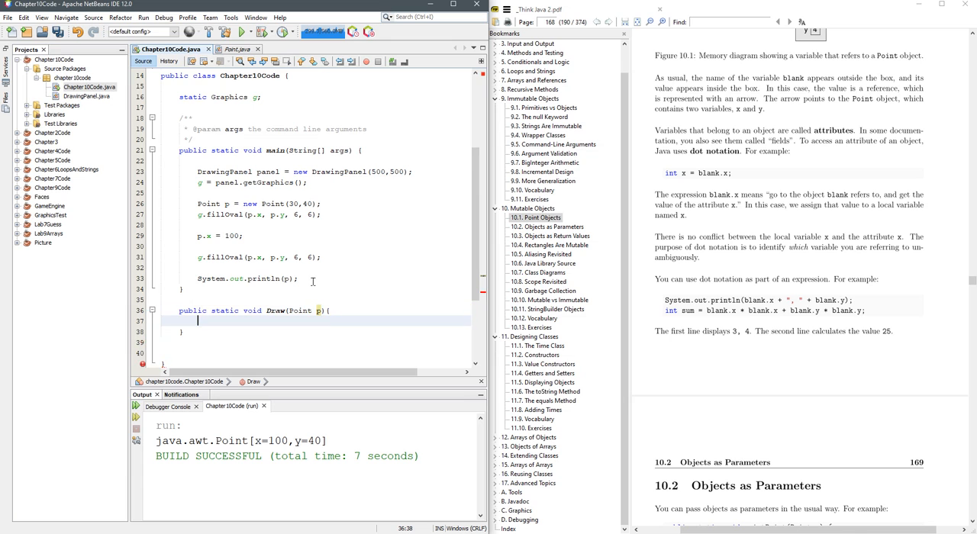
Step: Move the first g.fillOval line from main into the Draw method body
key(Up)
key(Up)
key(Up)
key(Up)
key(Up)
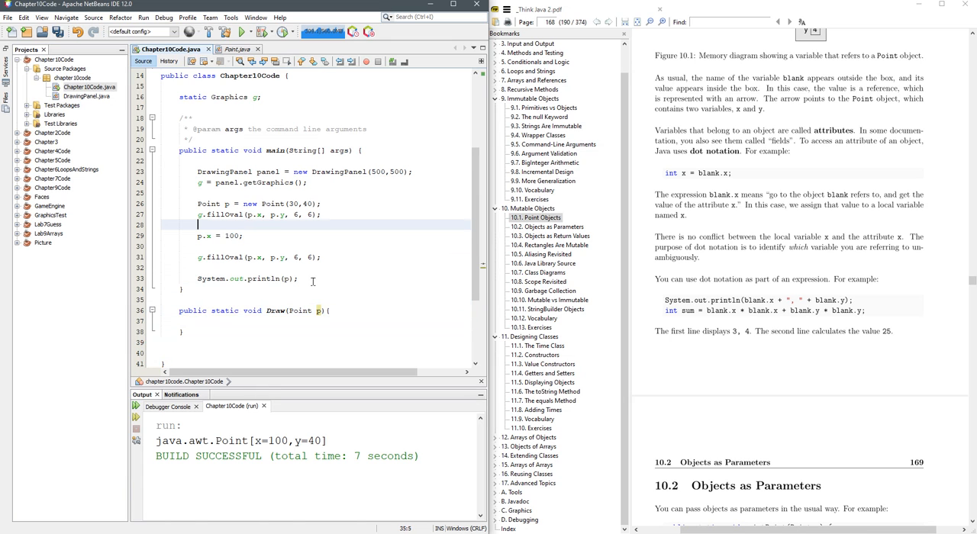
key(Up)
key(Up)
key(shift+Down)
key(ctrl+x)
key(Down)
key(Down)
key(Down)
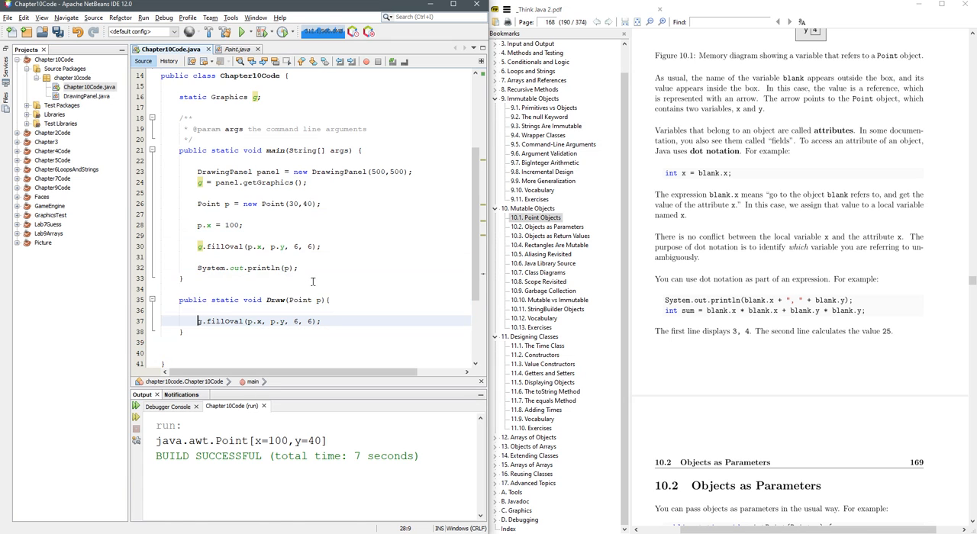
key(ctrl+v)
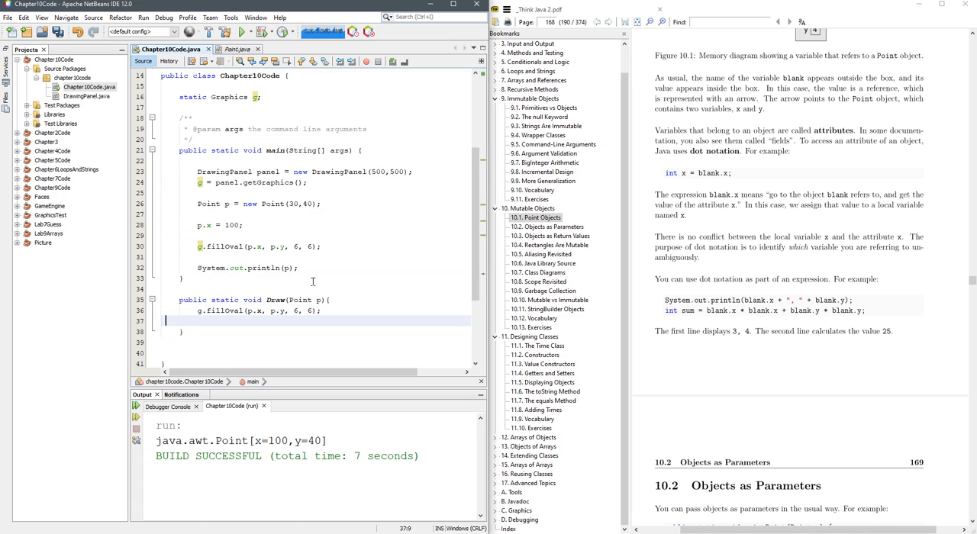
key(BackSpace)
Step: Insert a blank line below the Point p declaration in main
key(Up)
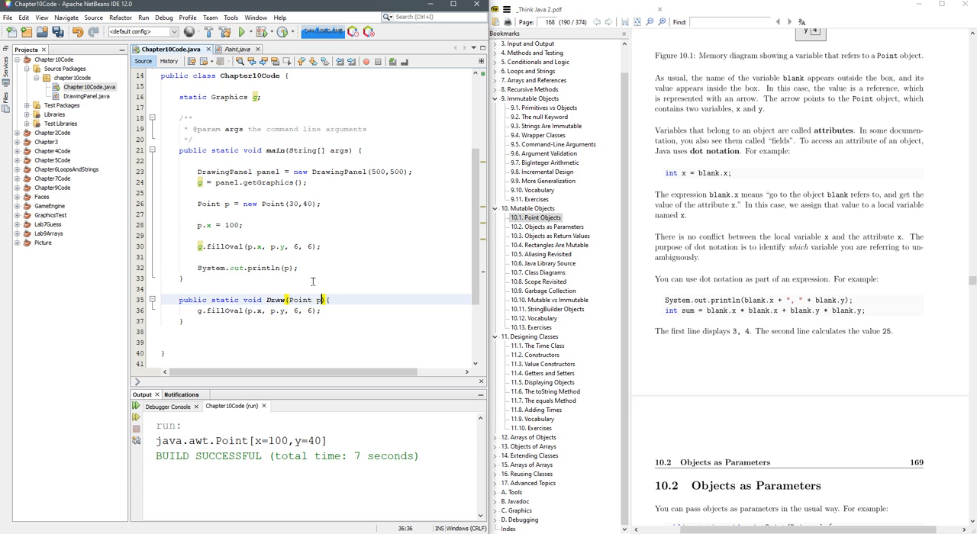
key(Up)
key(Up)
key(Up)
key(Up)
key(Up)
key(Up)
key(Up)
key(Up)
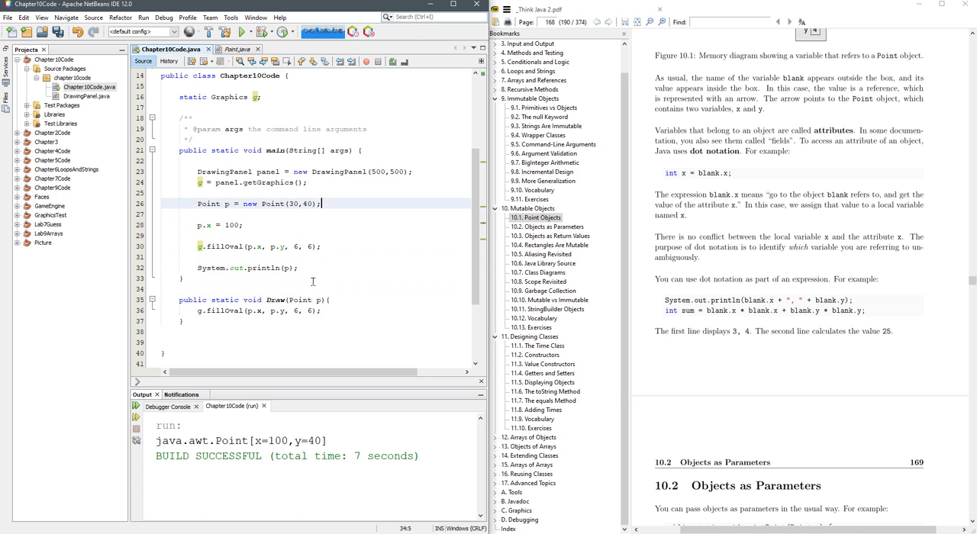
key(Up)
key(Up)
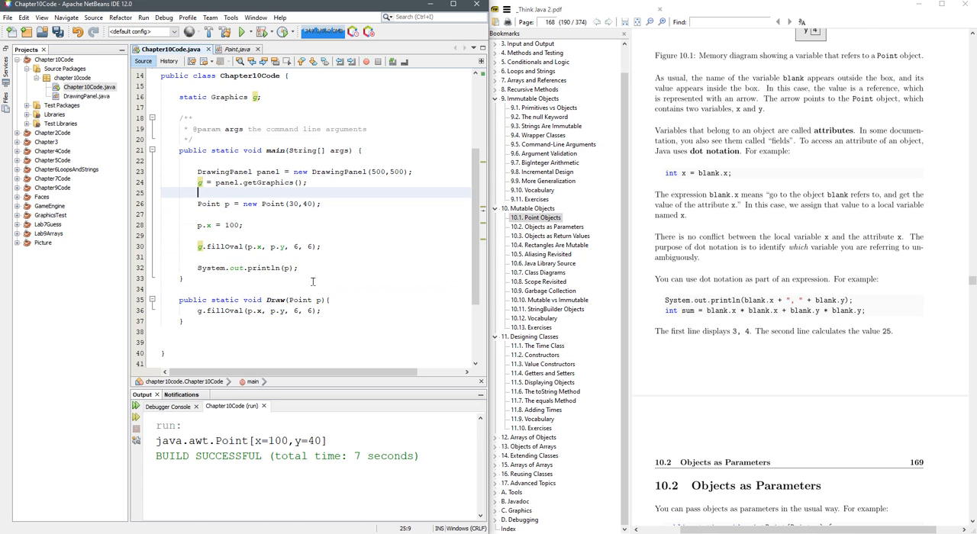
key(Down)
key(Down)
key(Return)
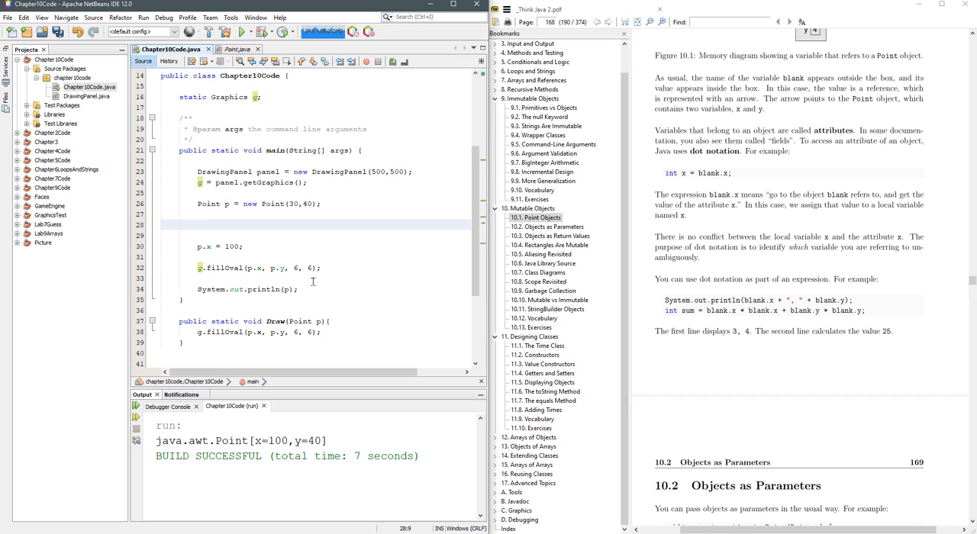
text(Darw(p0)
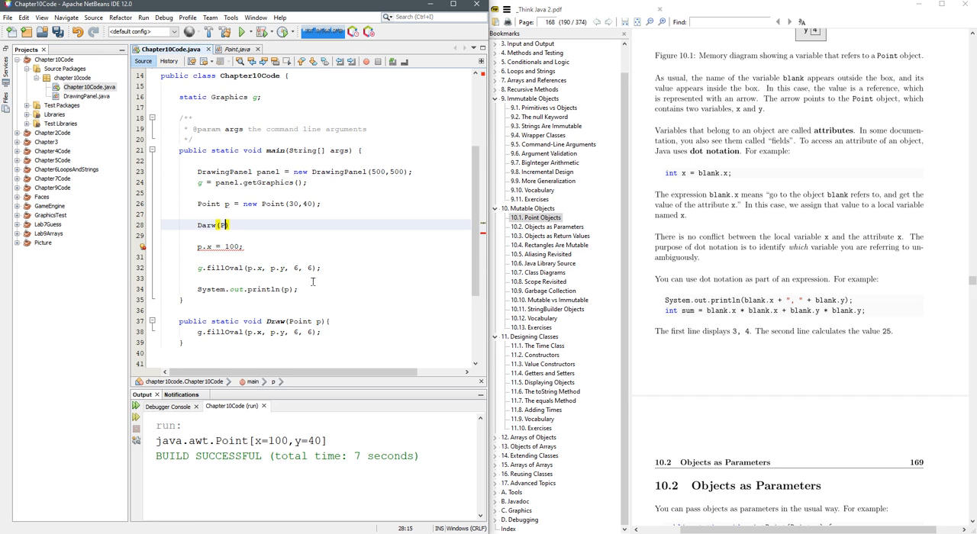
Step: Finish the Draw(p); call below Point p, fixing the stray 0 and the Darw typo
key(BackSpace)
key(End)
text(;)
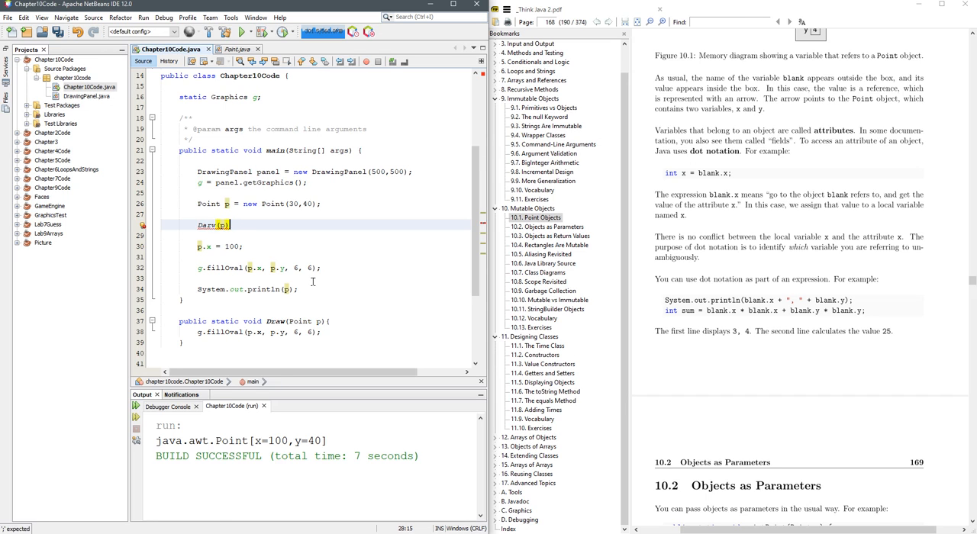
key(Down)
key(Up)
key(Left)
key(Left)
key(Left)
key(Delete)
key(Delete)
text(ra)
Step: Duplicate Draw(p) after p.x = 100 and delete main's old fillOval line
key(alt+shift+Down)
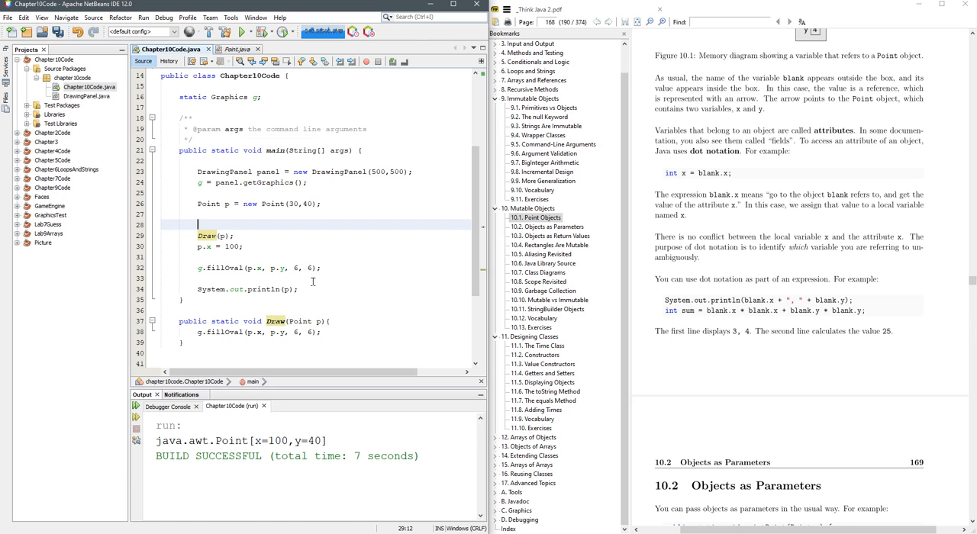
key(ctrl+shift+Up)
key(alt+shift+Down)
key(alt+shift+Down)
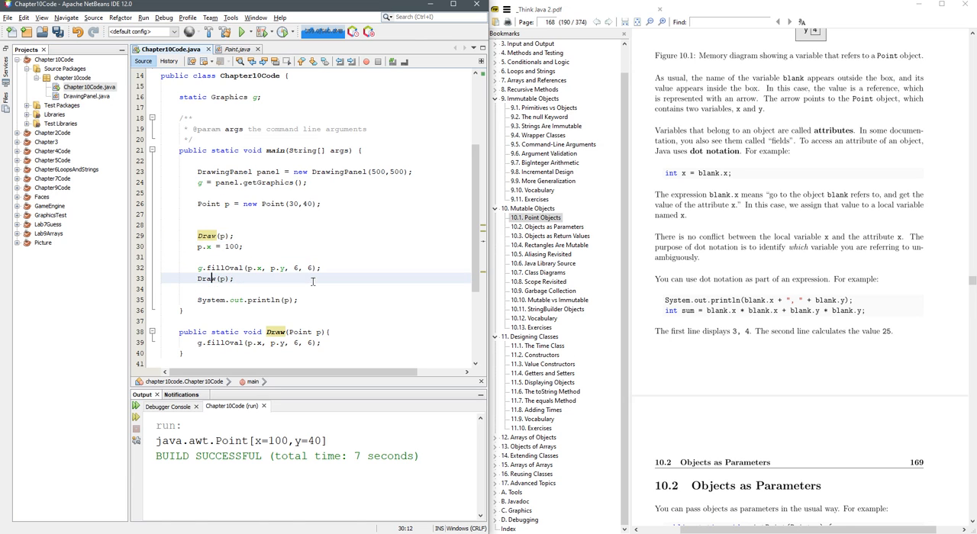
key(Up)
key(ctrl+e)
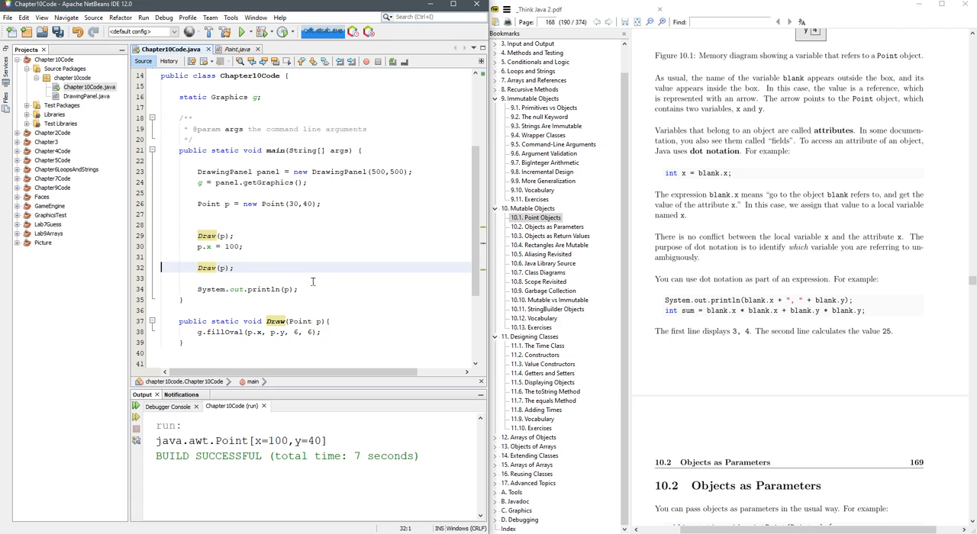
key(Down)
key(Down)
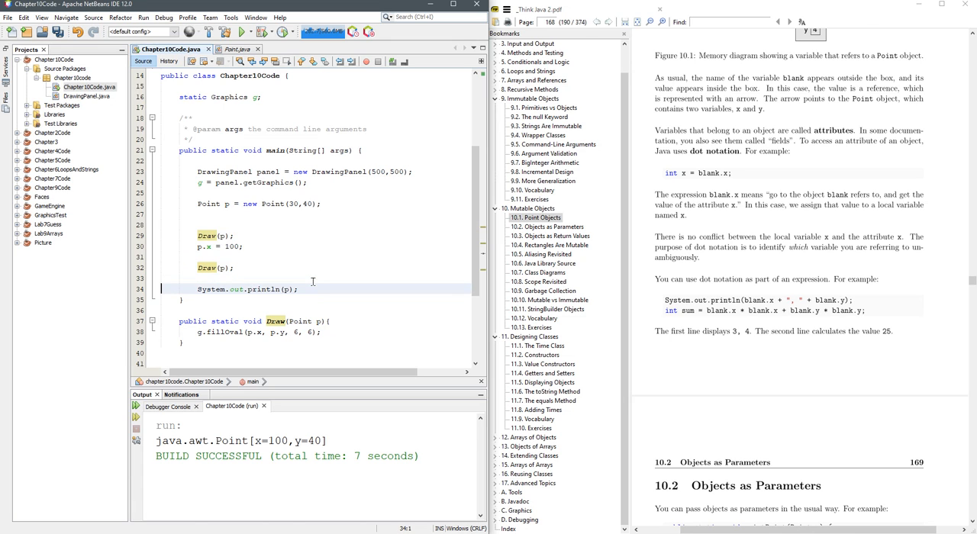
Step: Tidy the blank lines and run the program to see two dots
key(shift+End)
key(Up)
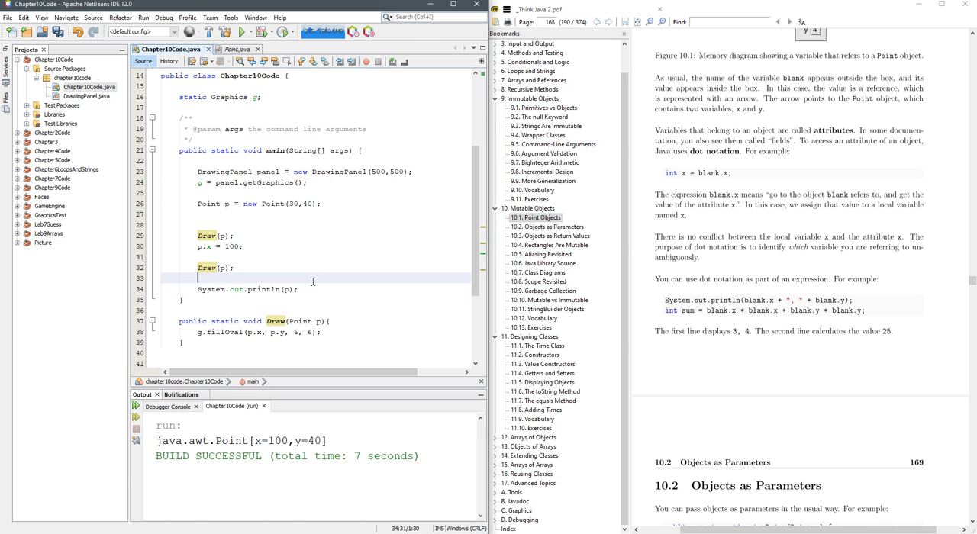
key(Up)
key(Up)
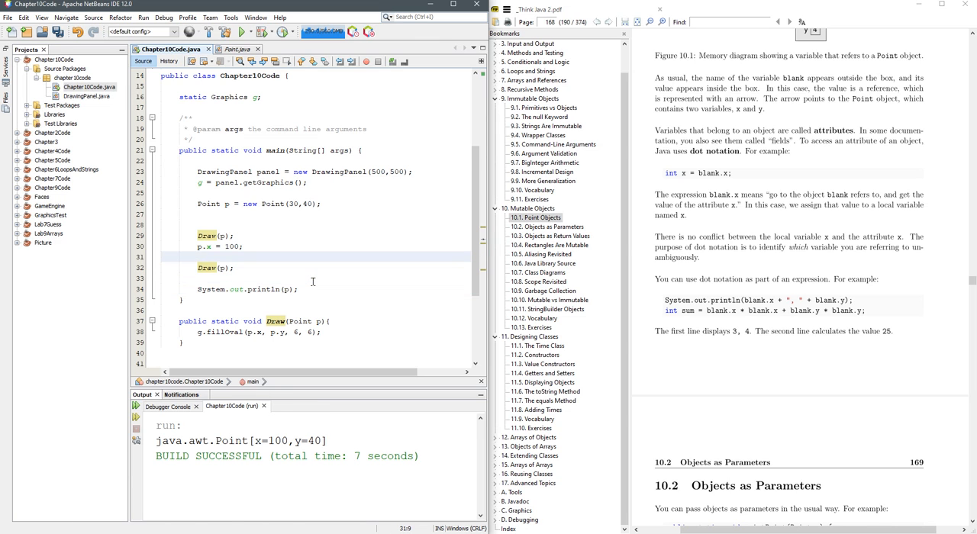
key(F6)
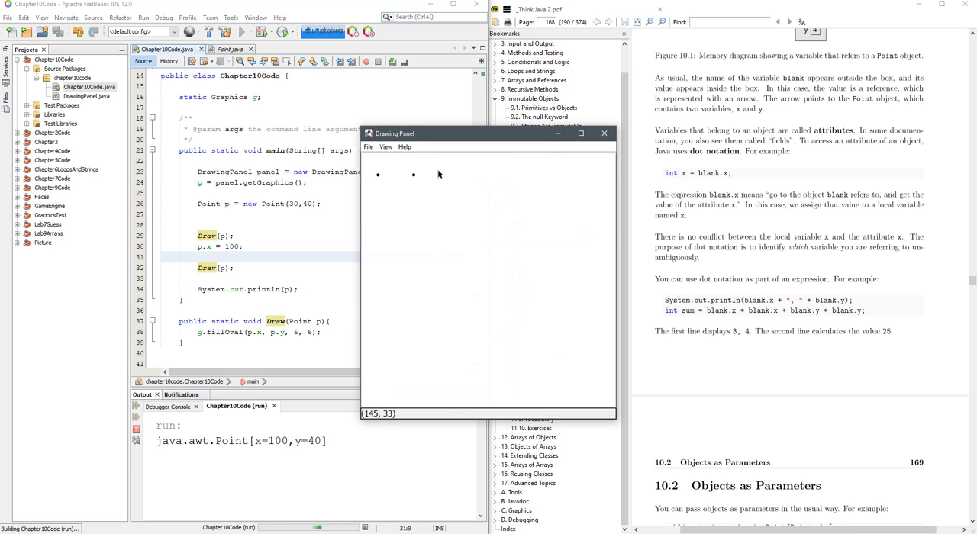
click(605, 136)
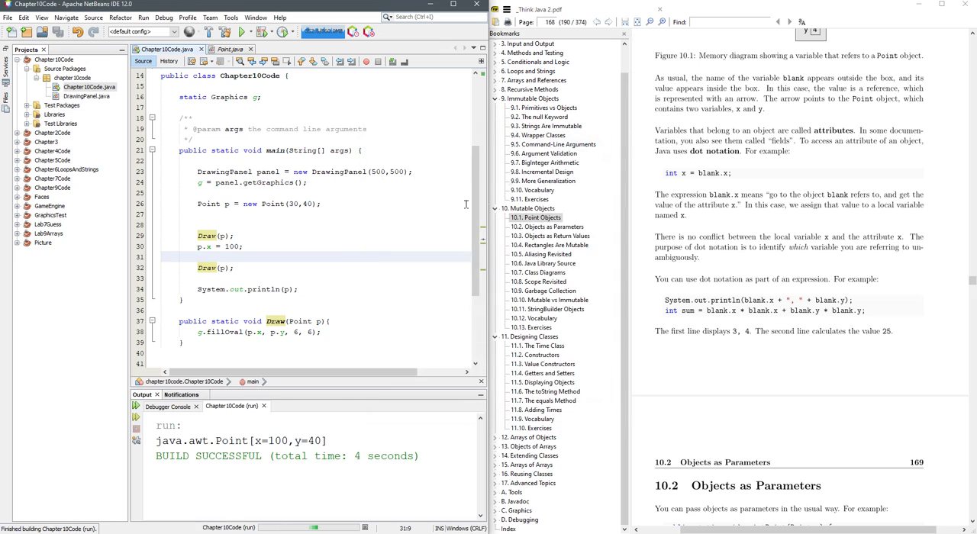
click(384, 266)
scroll(390, 258, down, 1)
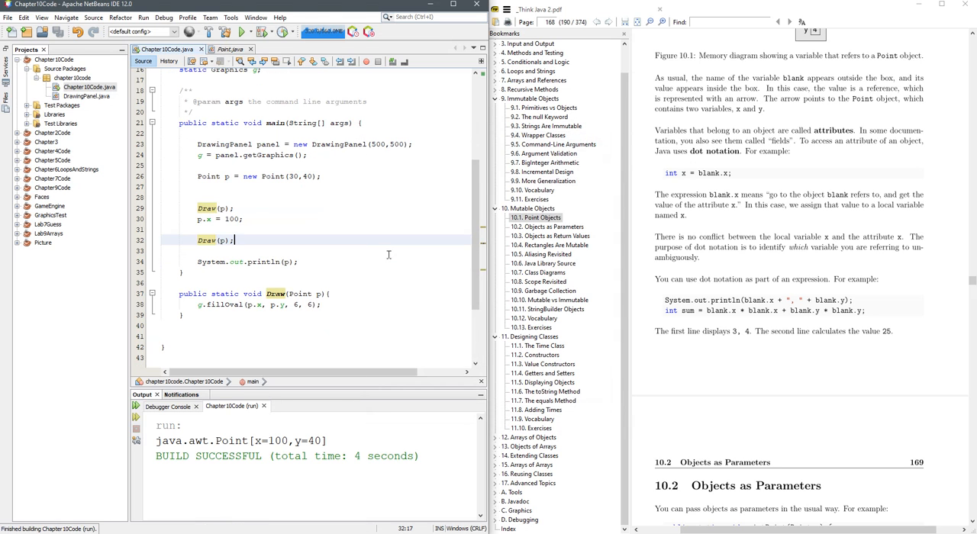
Step: Tidy blank lines so p.x = 100, Draw(p) and println form one block
click(280, 234)
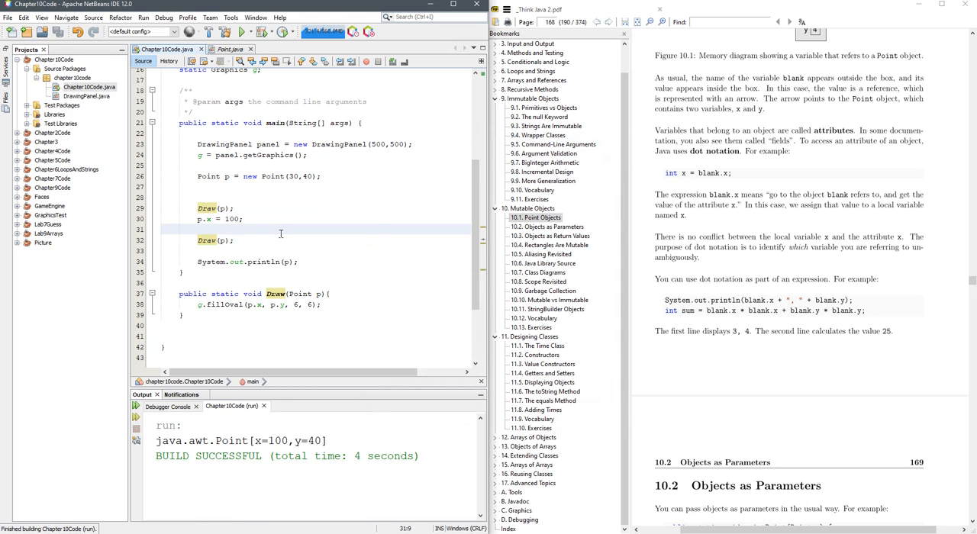
key(Up)
key(Home)
key(Return)
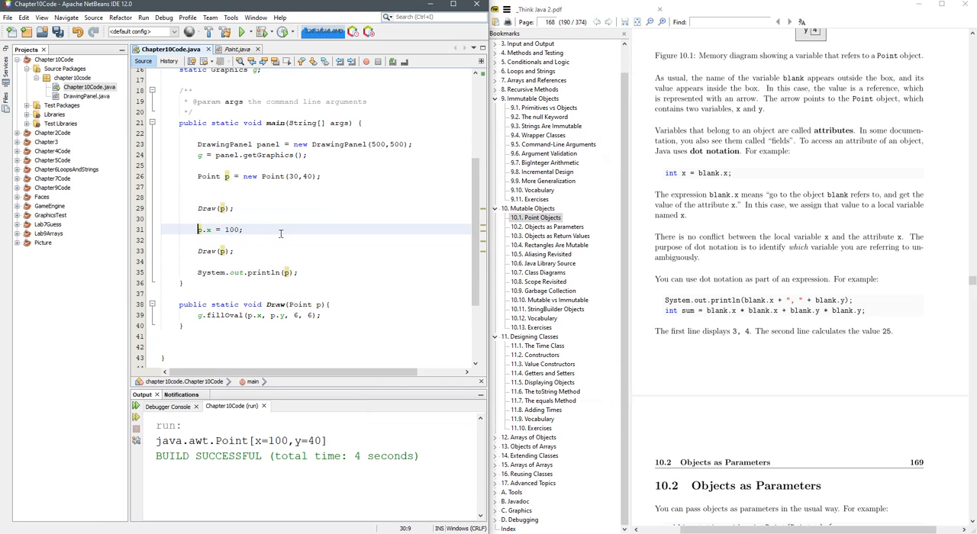
key(Down)
key(Delete)
key(Up)
key(Up)
key(Up)
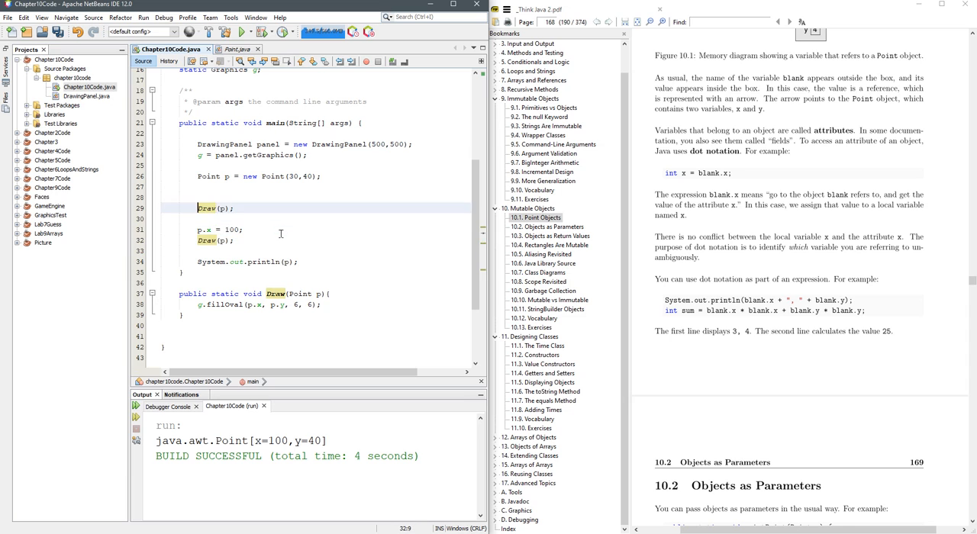
key(Up)
key(Delete)
key(Up)
Step: Copy the block as p.y = 200 with a third Draw(p), drop the extra println, and run
key(Down)
key(Down)
key(Down)
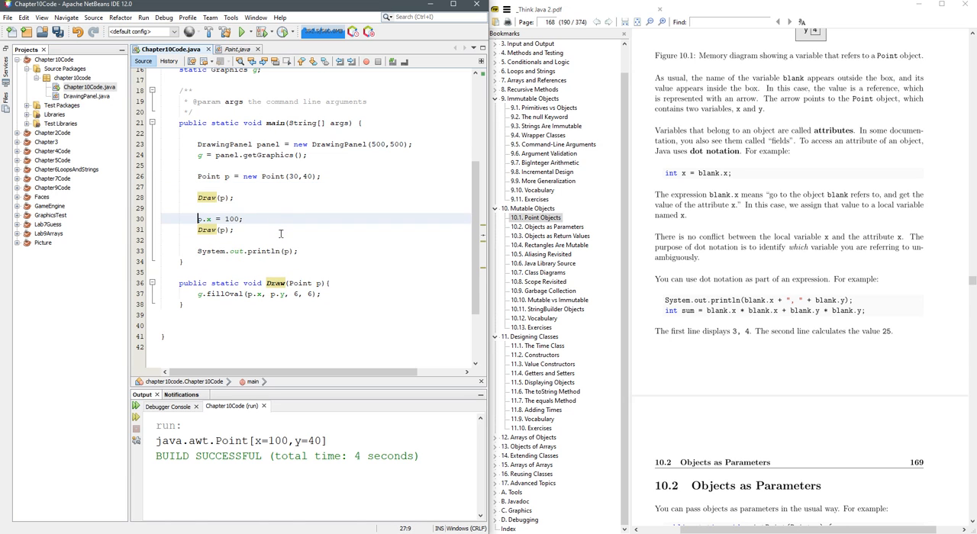
key(shift+Down)
key(shift+Down)
key(shift+Down)
key(shift+Down)
key(ctrl+c)
key(Down)
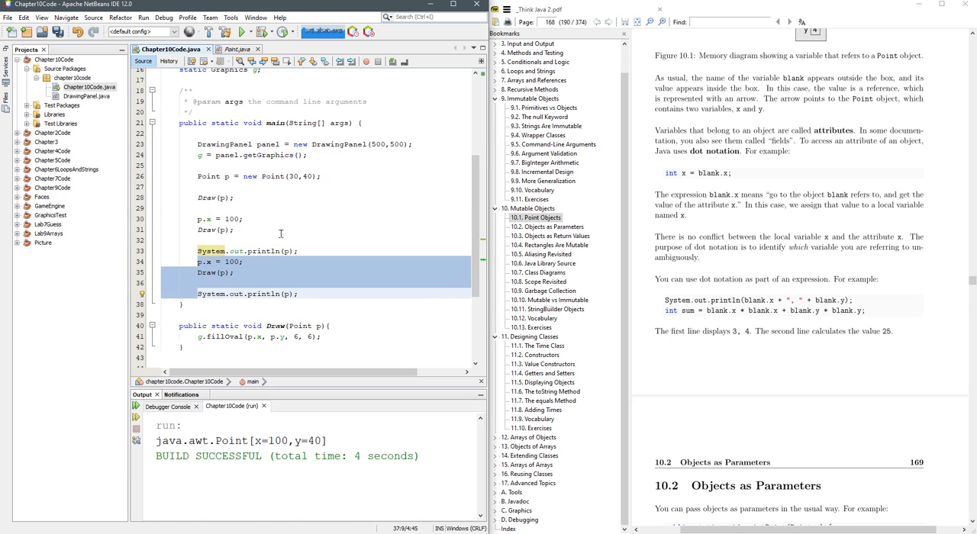
key(ctrl+v)
key(Up)
key(Up)
key(Up)
key(shift+Down)
key(Delete)
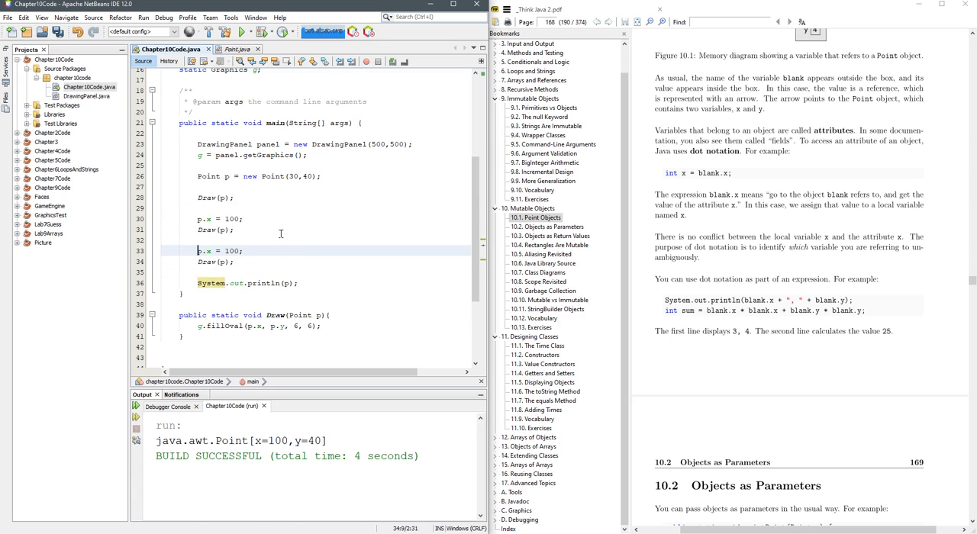
key(Right)
key(Right)
key(BackSpace)
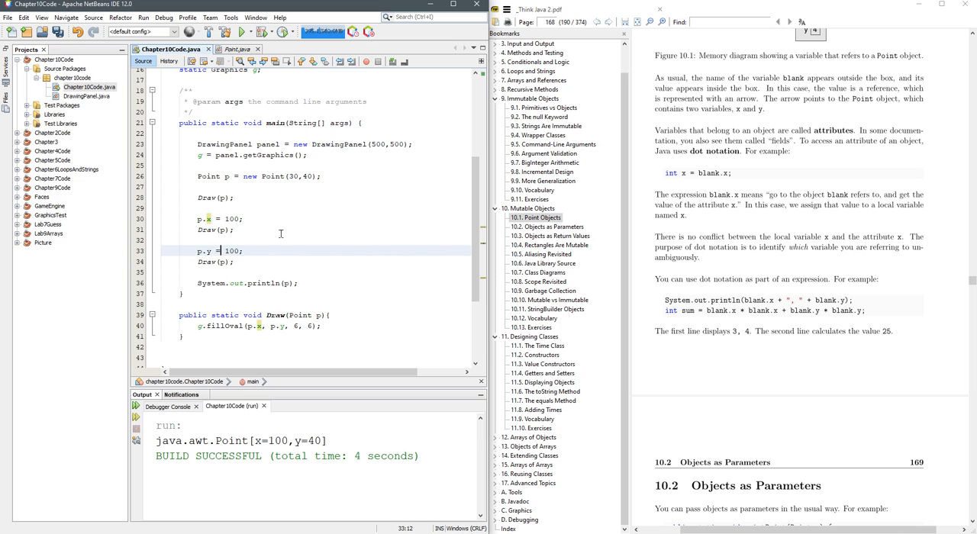
key(Down)
key(F6)
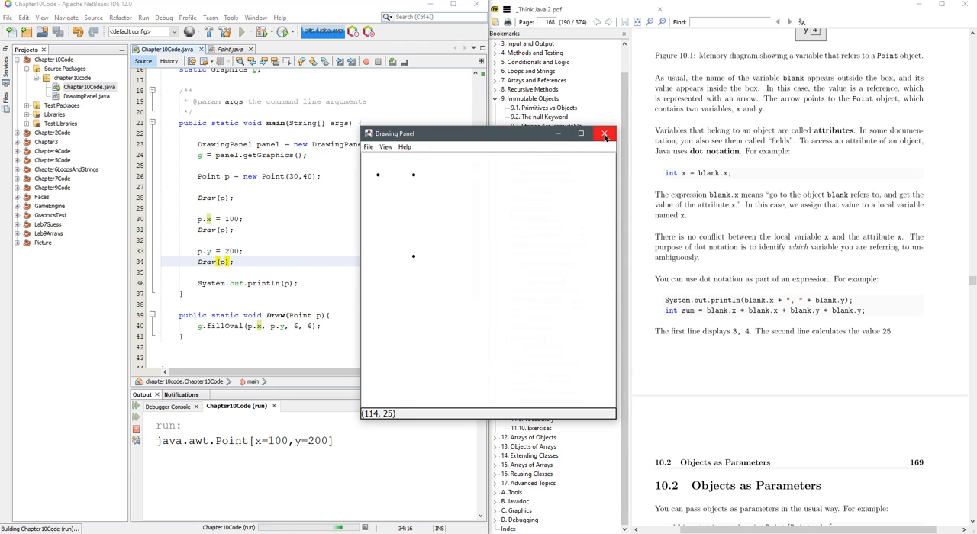
Step: Close the Drawing Panel showing three dots after the run prints Point[x=100,y=200]
click(605, 135)
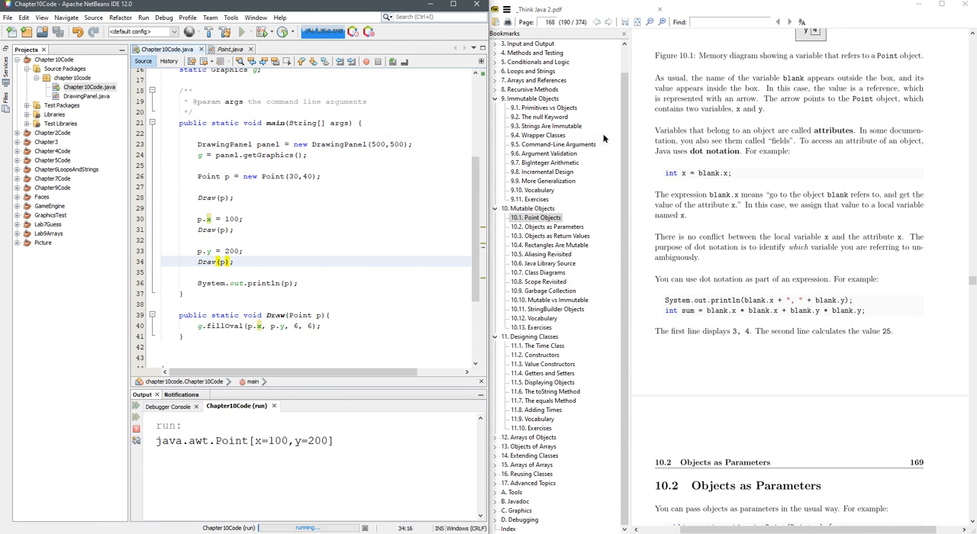